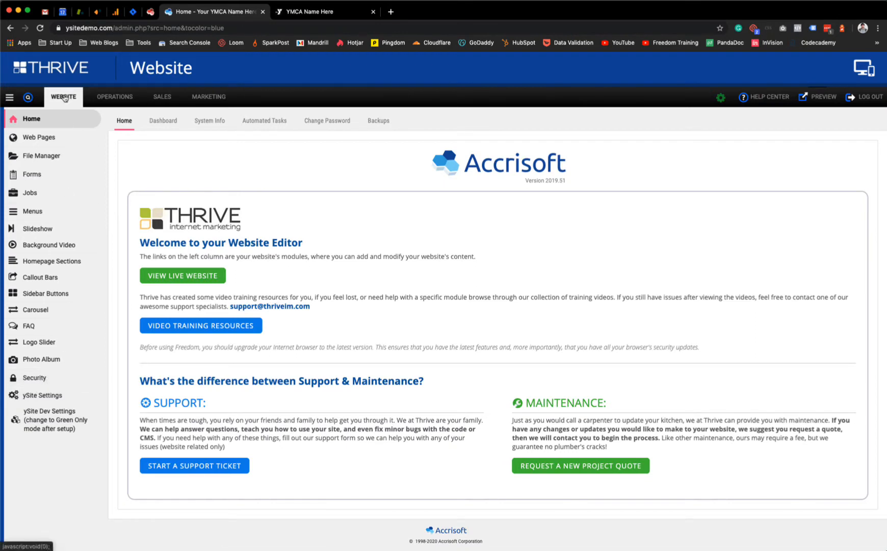
# Step: Open Security to show the admin Users list with the editcontent account
pyautogui.click(72, 378)
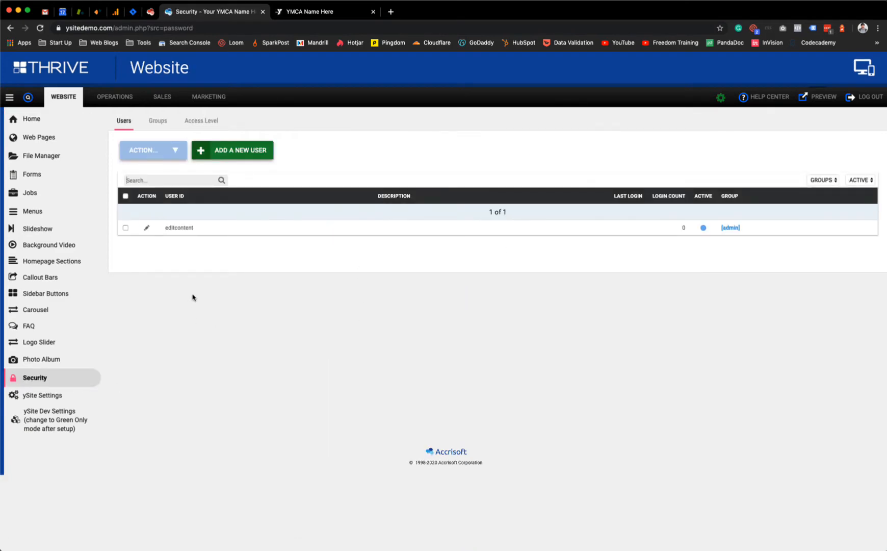
# Step: Start adding a new admin user with User ID 'example'
pyautogui.doubleClick(183, 228)
pyautogui.click(183, 228)
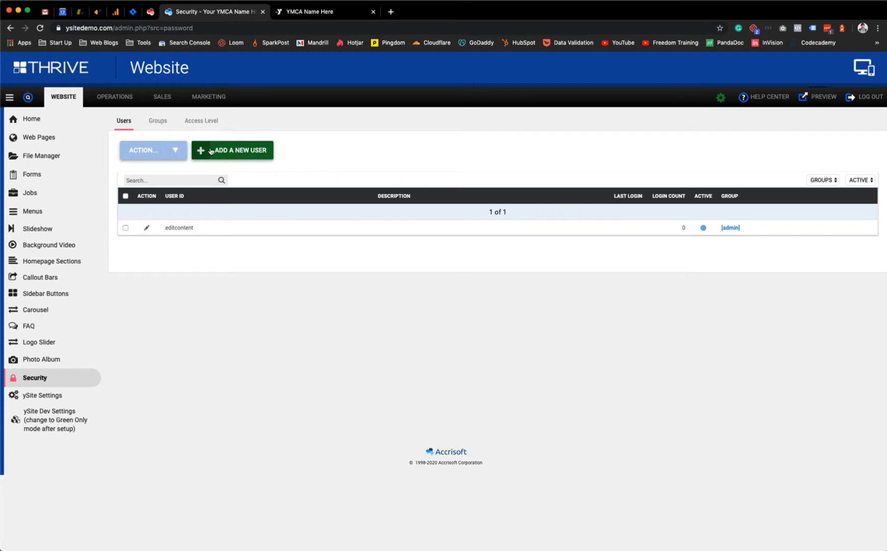
pyautogui.click(231, 151)
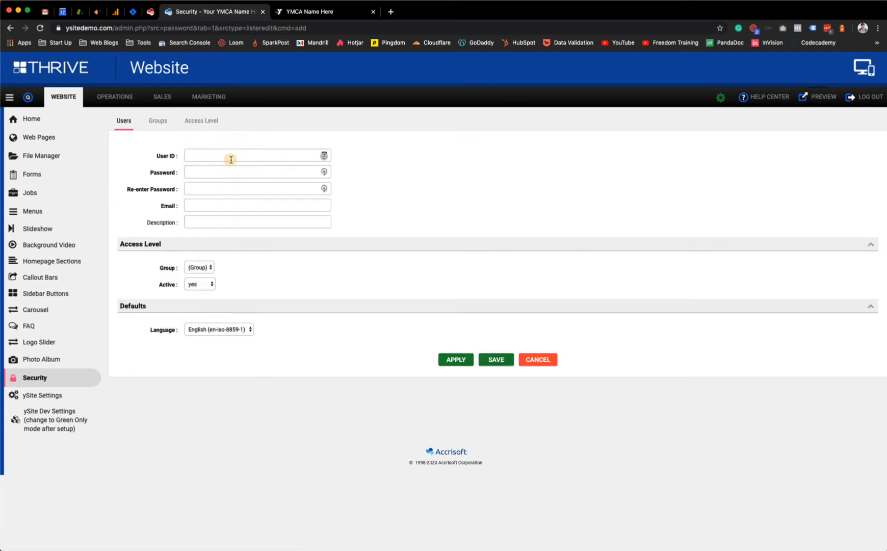
pyautogui.click(230, 156)
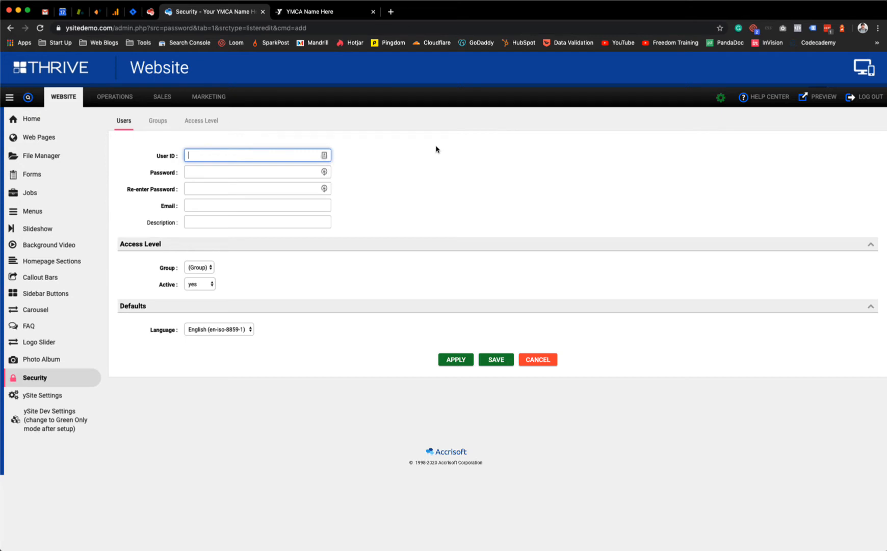
pyautogui.write('example')
# Step: Enter and confirm a strong password, then fill in the user's e-mail address
pyautogui.click(246, 170)
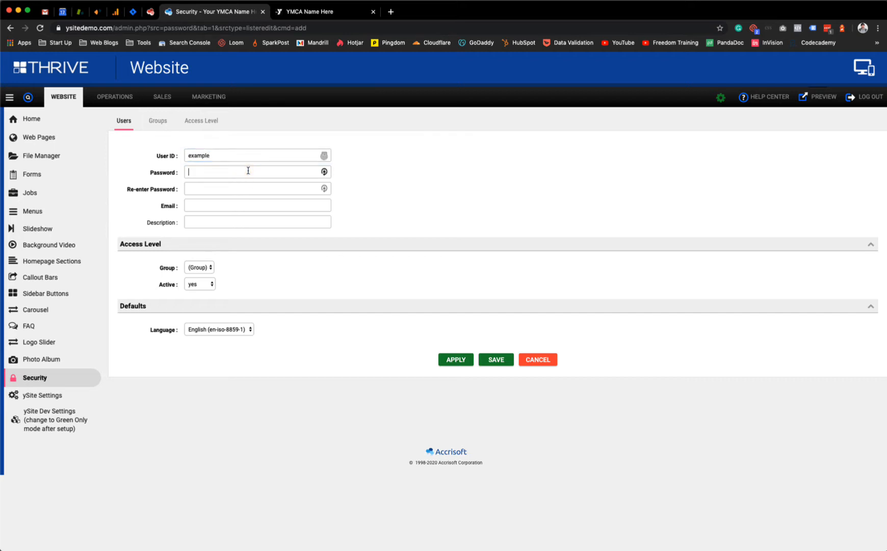
pyautogui.write('••••••••')
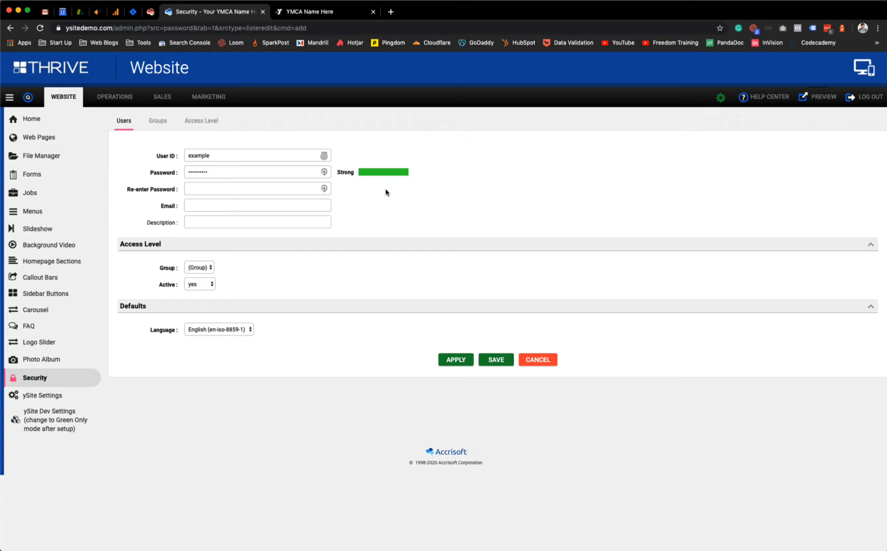
pyautogui.click(269, 190)
pyautogui.click(288, 204)
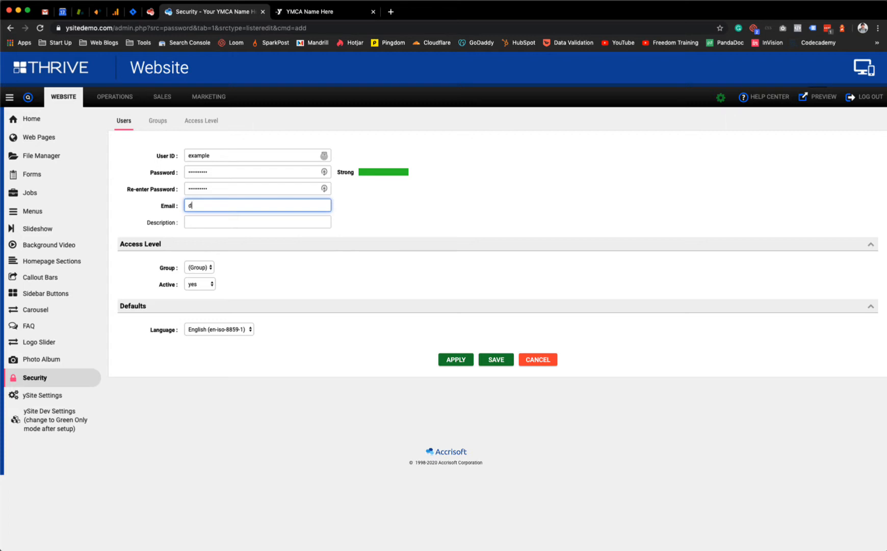
pyautogui.click(260, 262)
# Step: Put user example in the [admin] group, save, and dismiss the LastPass prompt
pyautogui.click(199, 267)
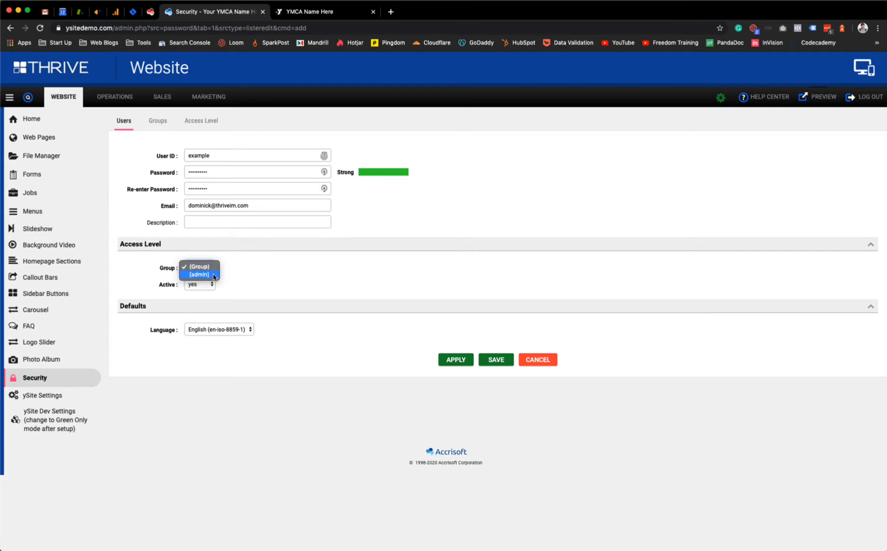
pyautogui.click(273, 280)
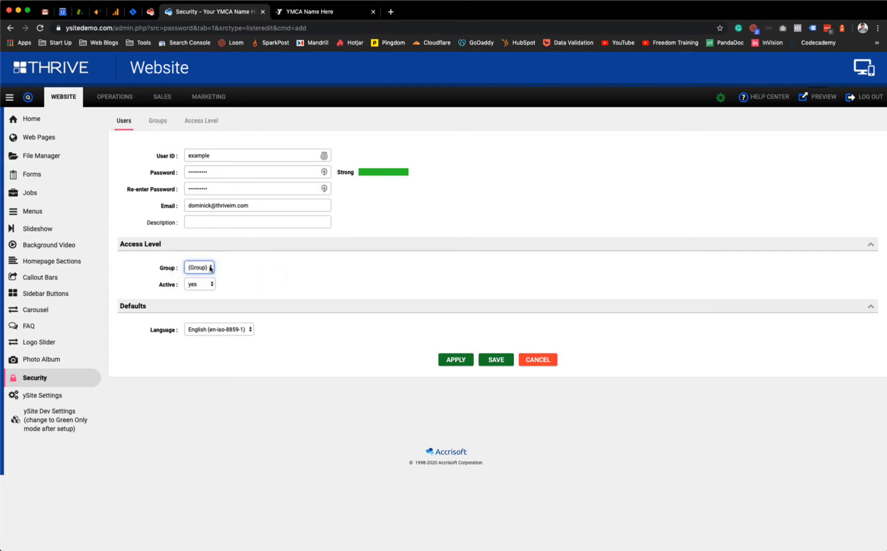
pyautogui.click(210, 269)
pyautogui.click(209, 275)
pyautogui.click(496, 360)
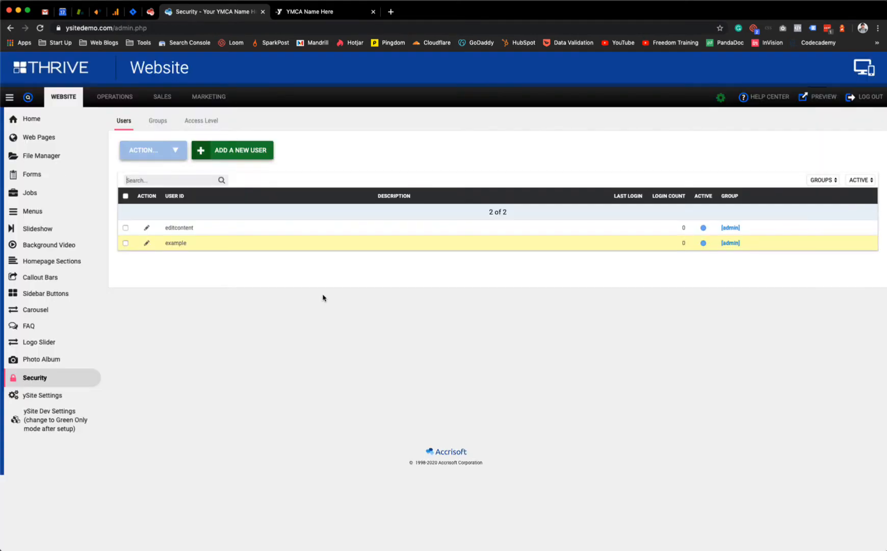
pyautogui.click(810, 123)
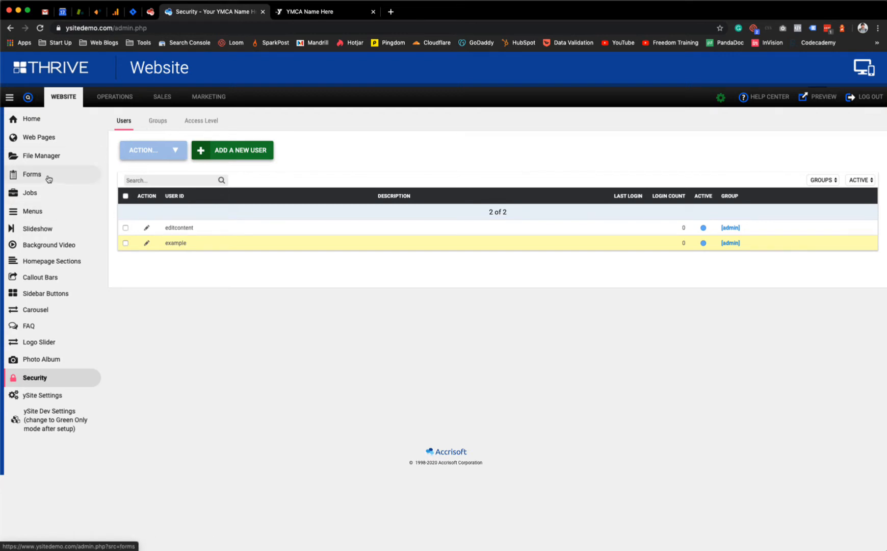
# Step: Add and save a new group named 'Form Submissions' on the Groups tab
pyautogui.click(164, 123)
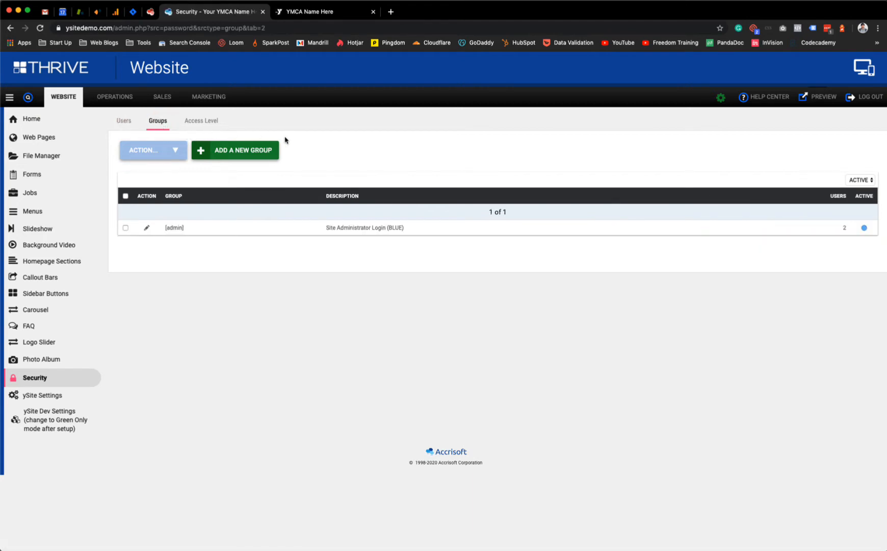
pyautogui.click(246, 149)
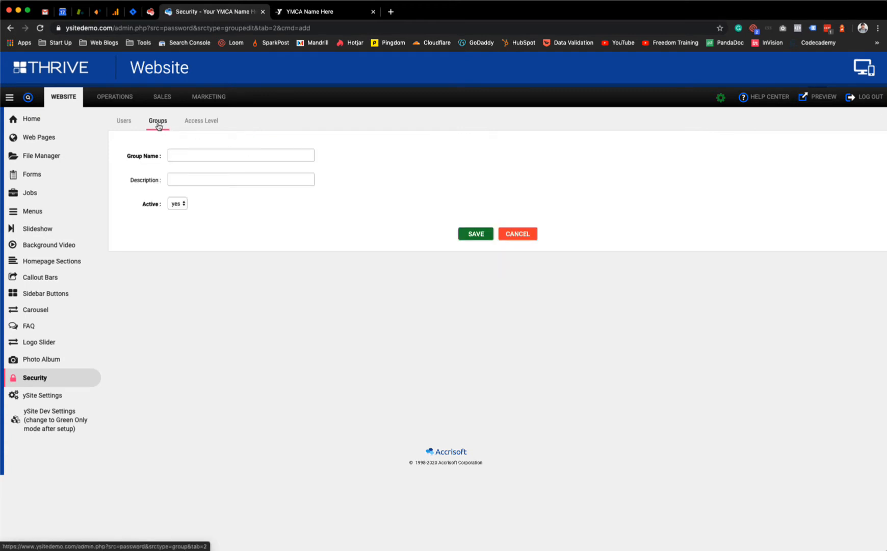
pyautogui.click(223, 156)
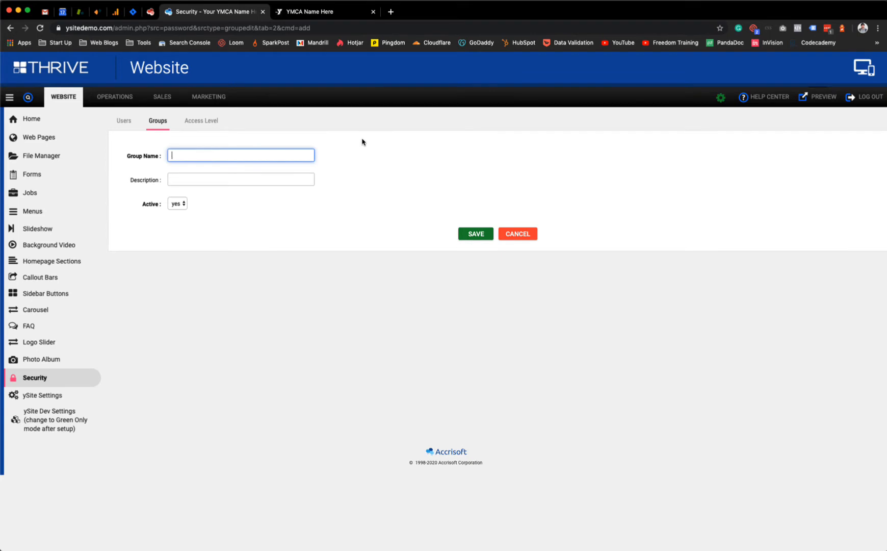
pyautogui.write('Form Submissions')
pyautogui.click(466, 232)
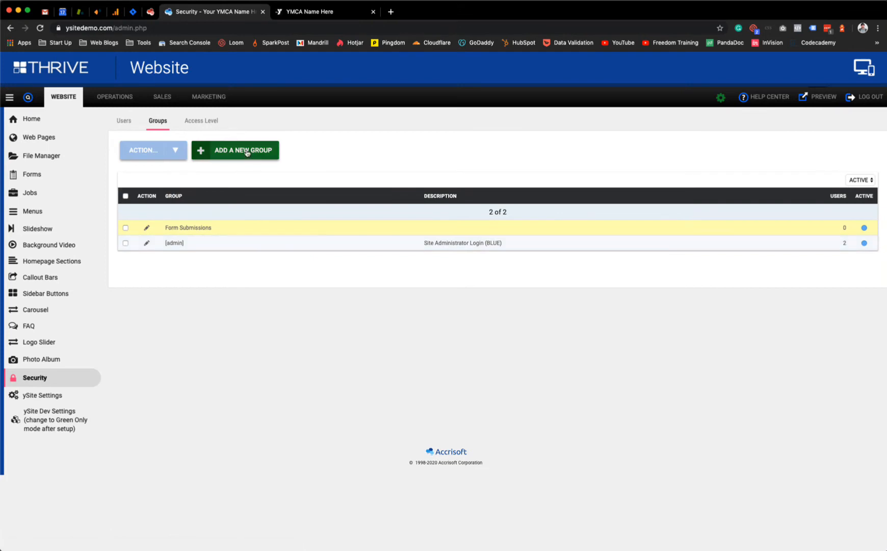
# Step: Open the Access Level module permissions for the Form Submissions group
pyautogui.click(197, 123)
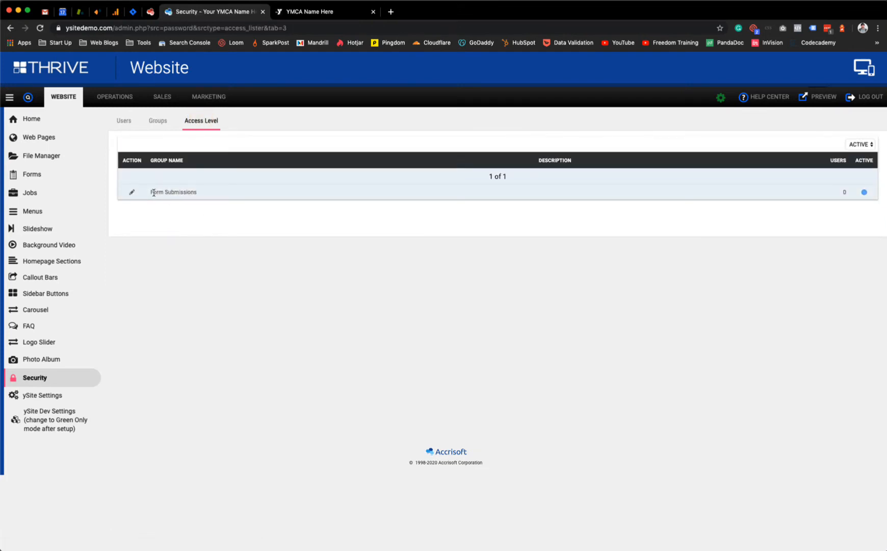
pyautogui.moveTo(153, 193); pyautogui.dragTo(227, 194)
pyautogui.click(227, 195)
pyautogui.click(132, 193)
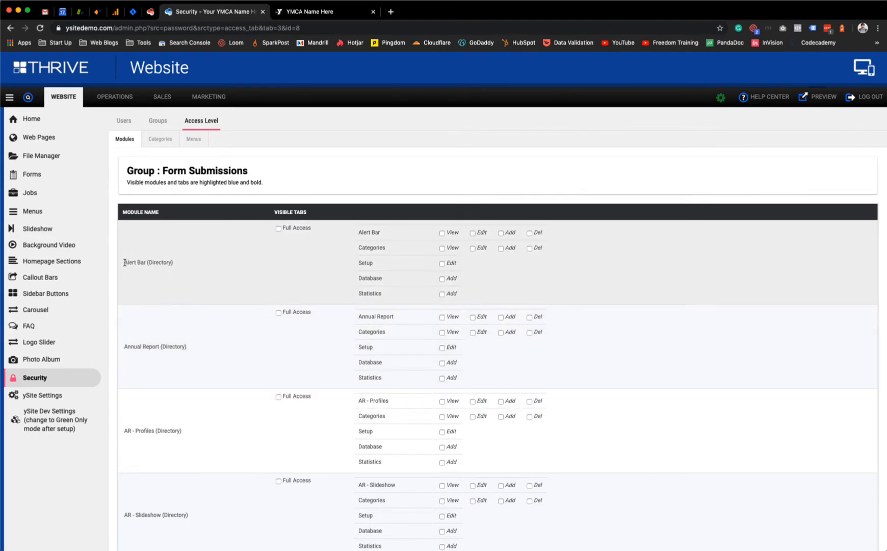
pyautogui.moveTo(124, 263); pyautogui.dragTo(200, 269)
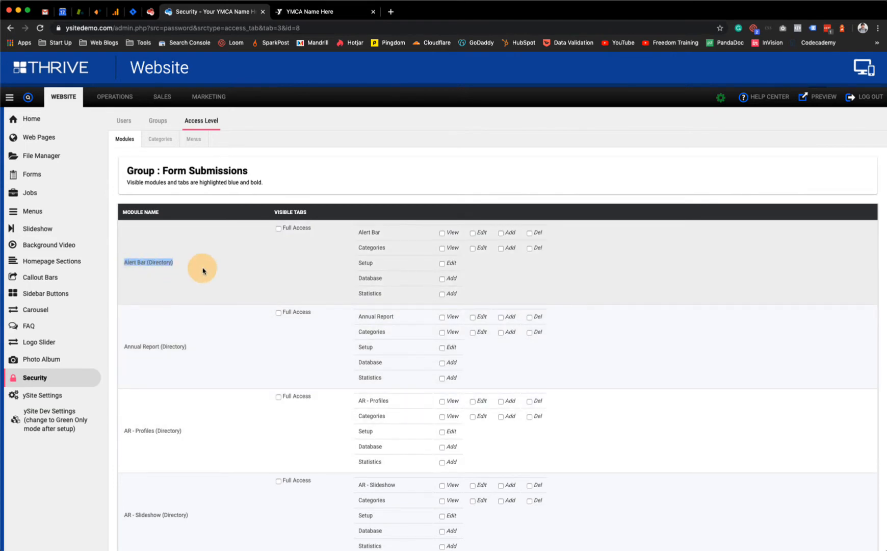
pyautogui.click(150, 262)
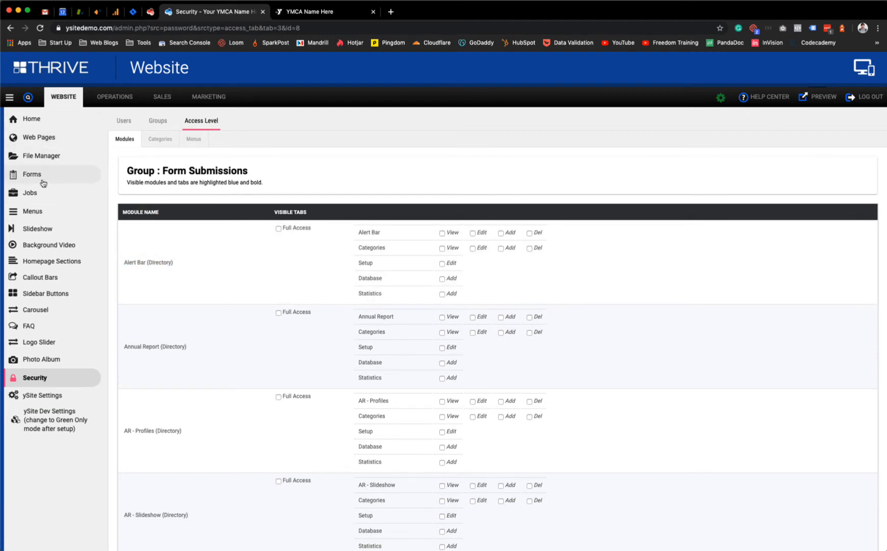
# Step: Toggle Alert Bar full, view, edit and add permissions on and back off
pyautogui.moveTo(124, 98)
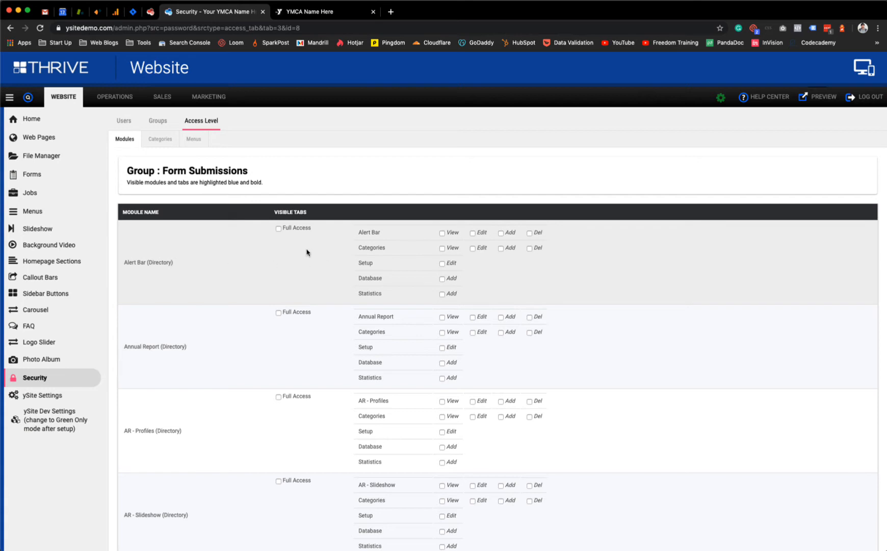
pyautogui.click(278, 230)
pyautogui.click(279, 230)
pyautogui.click(443, 232)
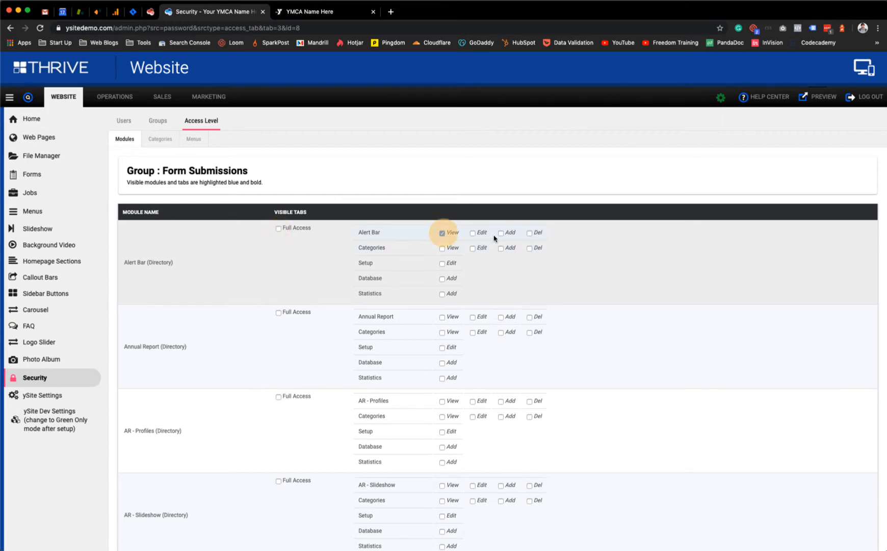
pyautogui.click(473, 233)
pyautogui.click(501, 233)
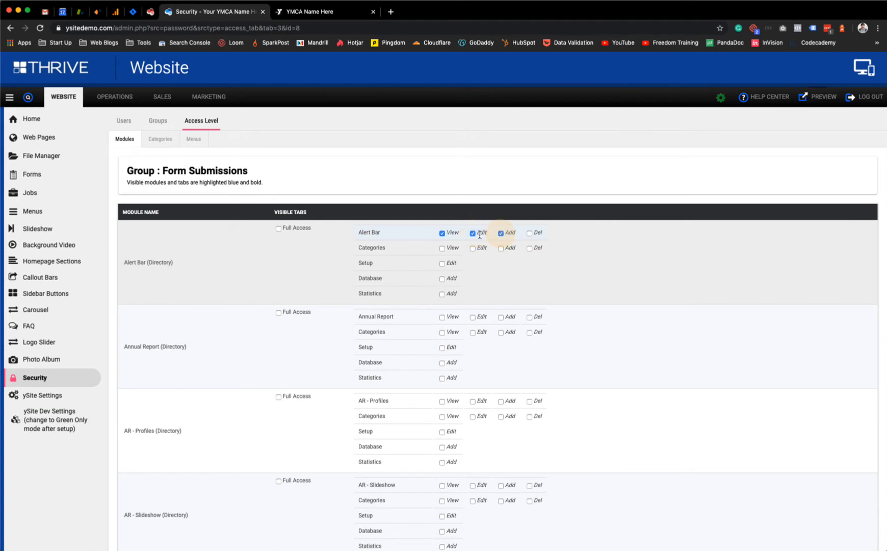
pyautogui.click(473, 233)
pyautogui.click(501, 234)
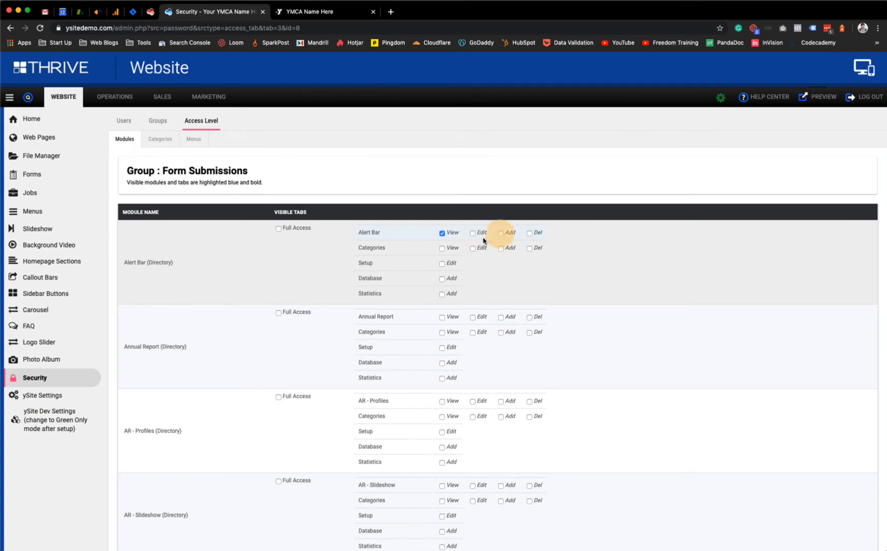
pyautogui.click(442, 233)
pyautogui.moveTo(115, 96)
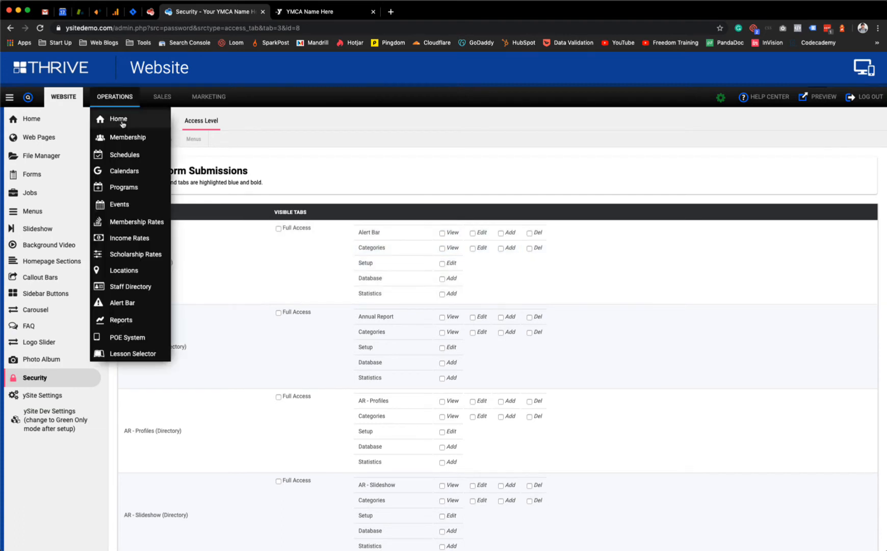
pyautogui.click(127, 302)
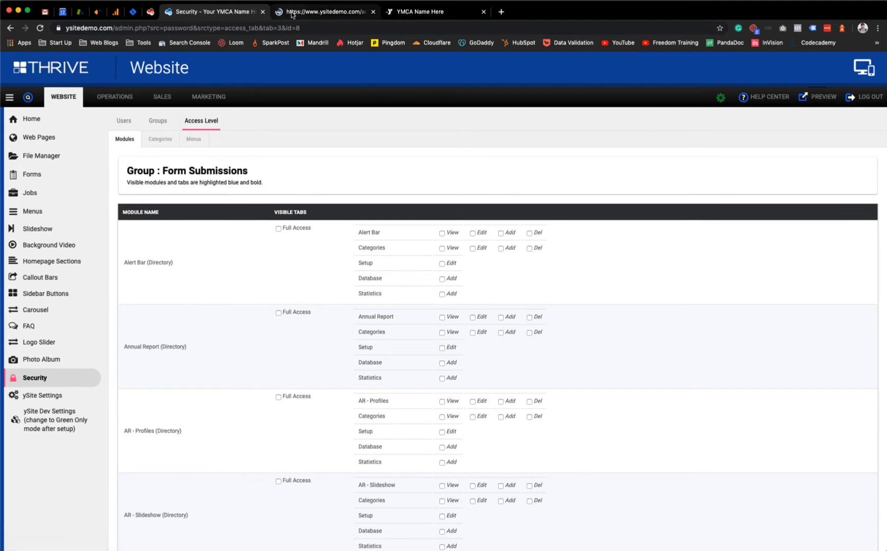
pyautogui.click(292, 12)
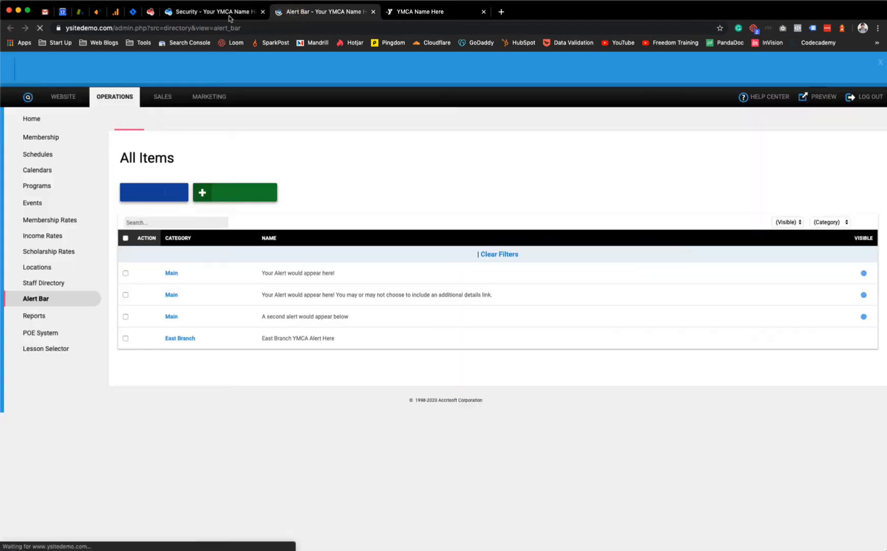
pyautogui.click(224, 11)
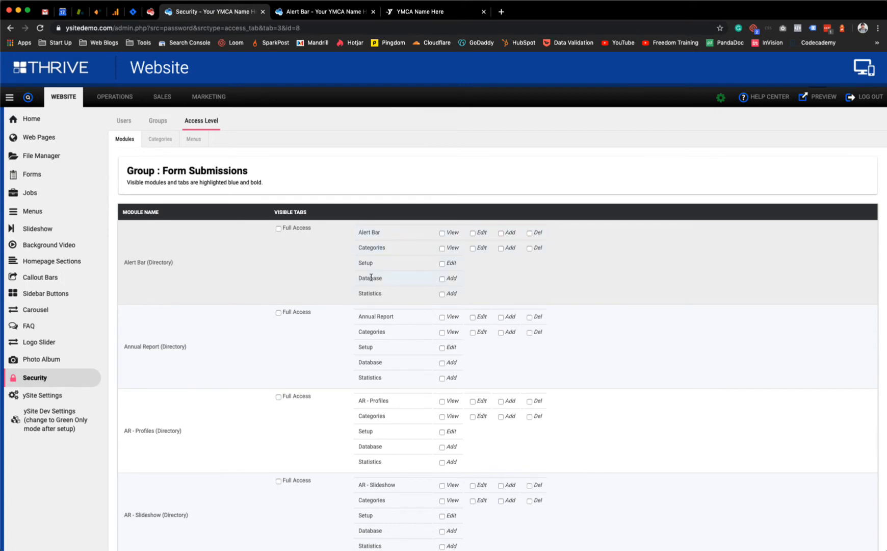
pyautogui.click(330, 13)
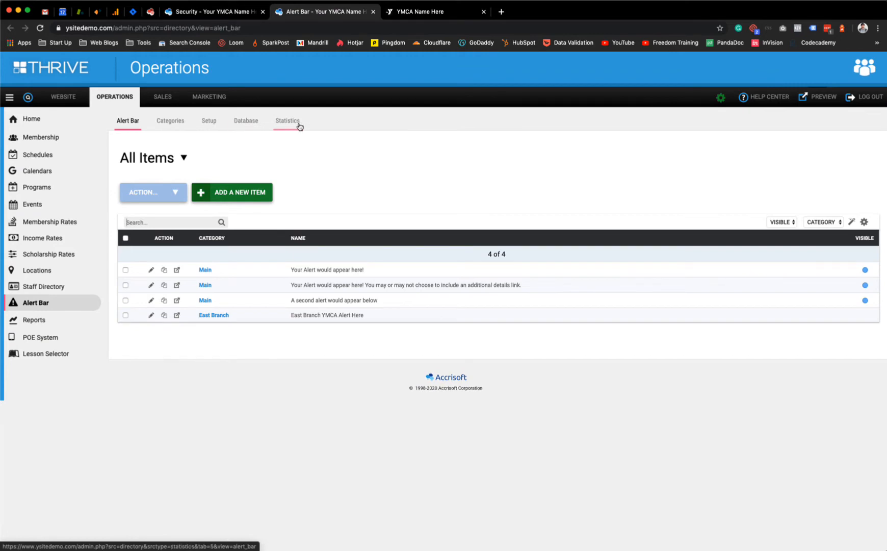
pyautogui.click(226, 11)
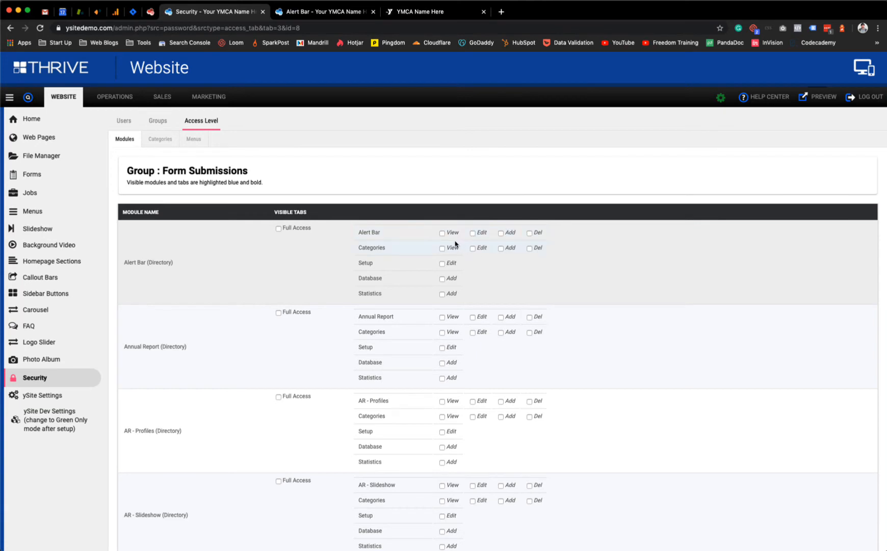
pyautogui.hotkey('ctrl', 'Tab')
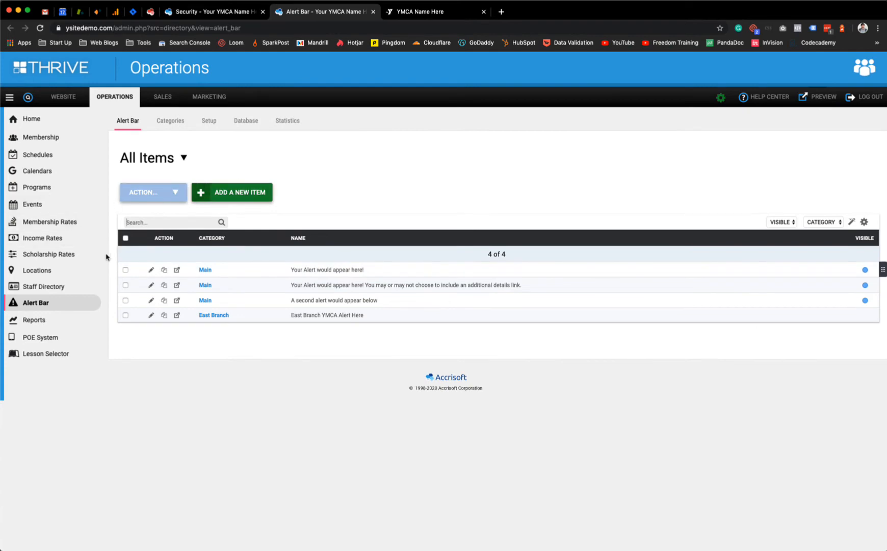
pyautogui.click(126, 269)
pyautogui.click(175, 192)
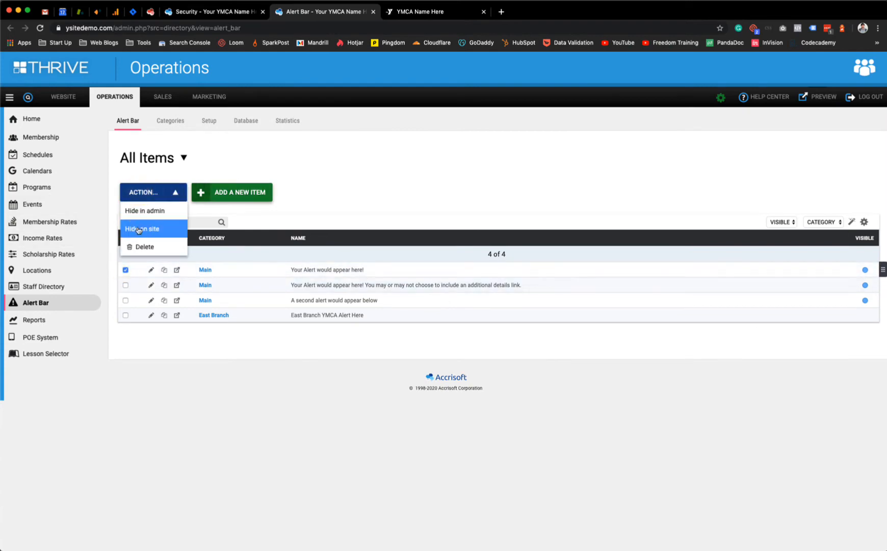
pyautogui.click(343, 176)
pyautogui.click(232, 14)
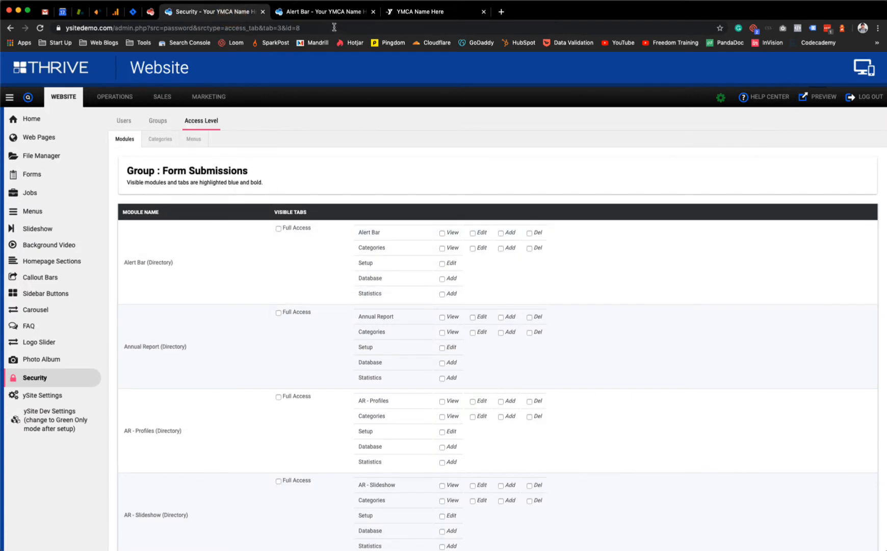
pyautogui.click(319, 11)
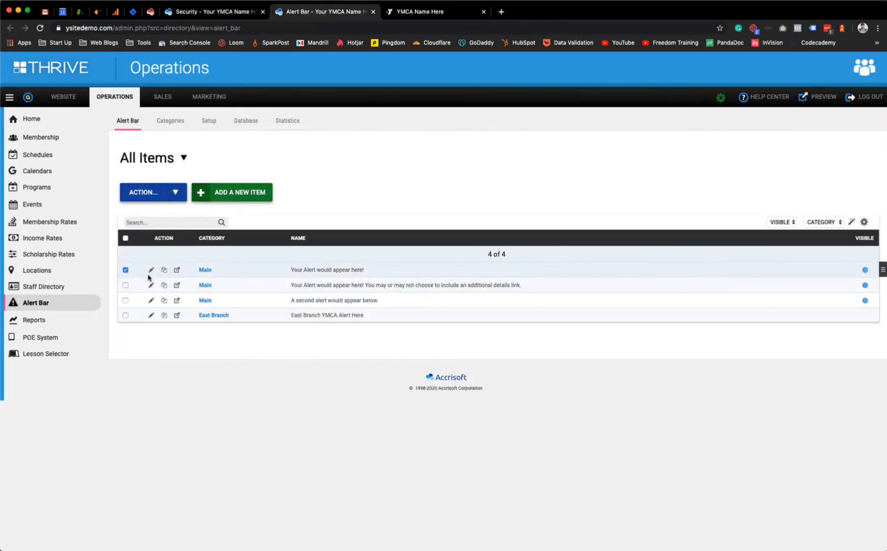
pyautogui.click(217, 11)
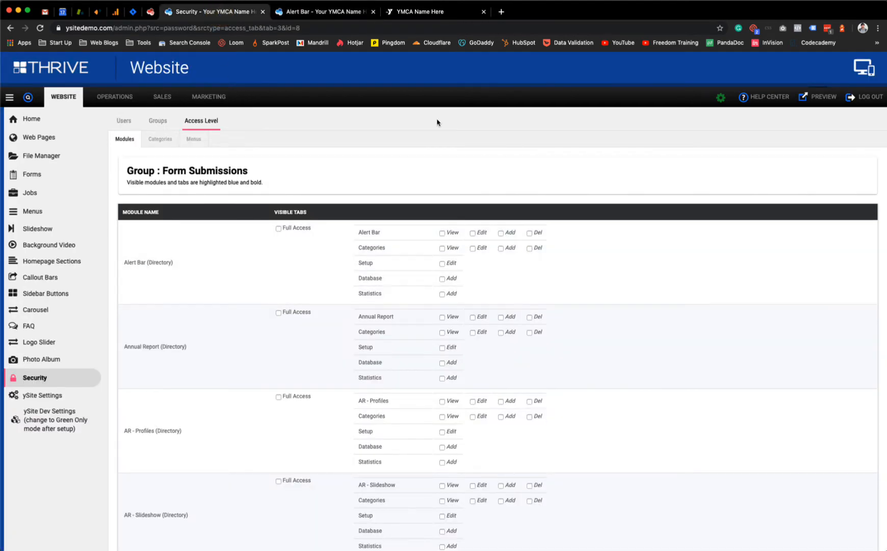
pyautogui.click(314, 11)
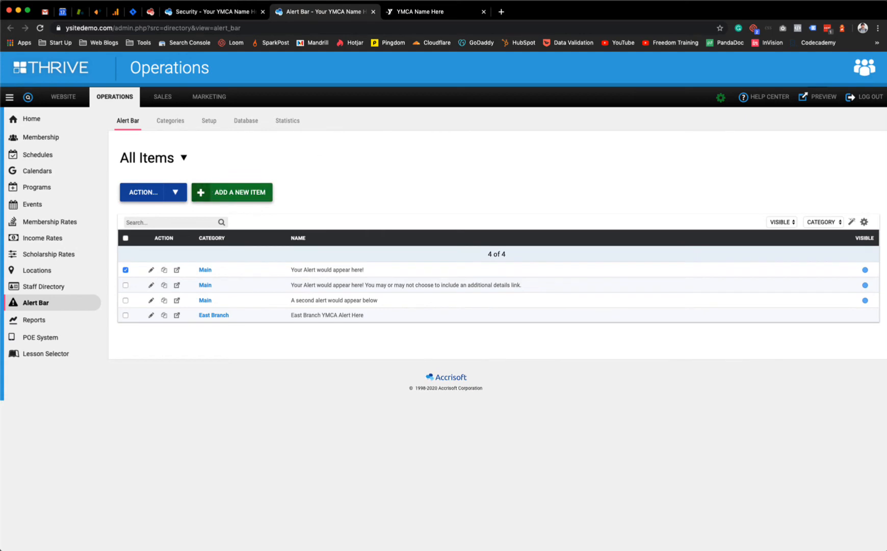
pyautogui.click(219, 11)
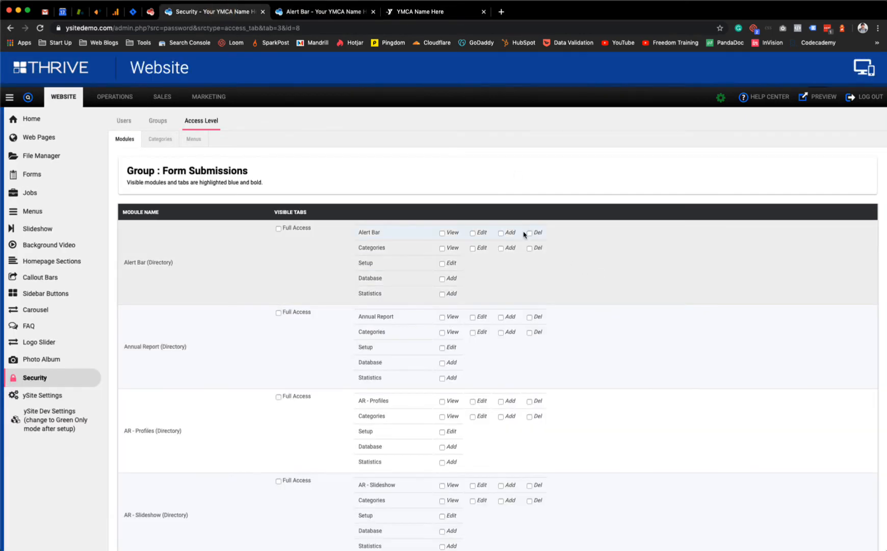
pyautogui.click(293, 8)
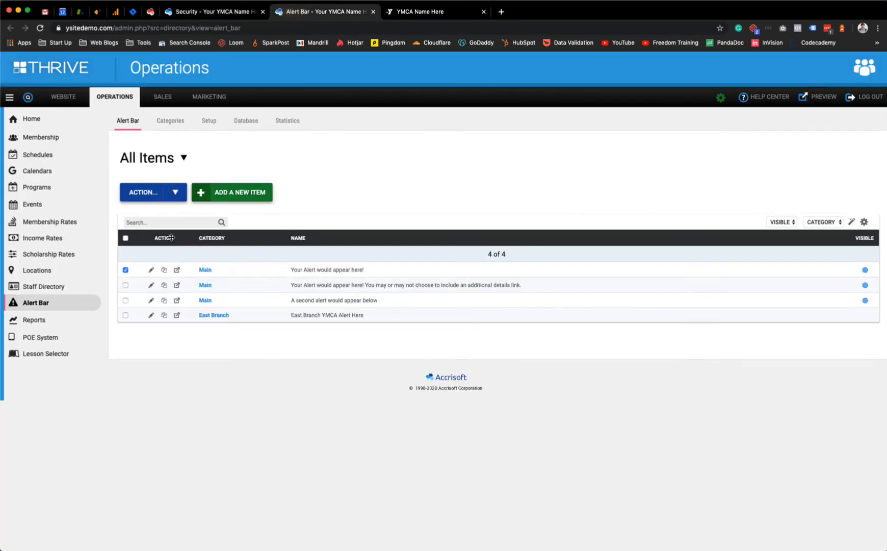
pyautogui.click(146, 191)
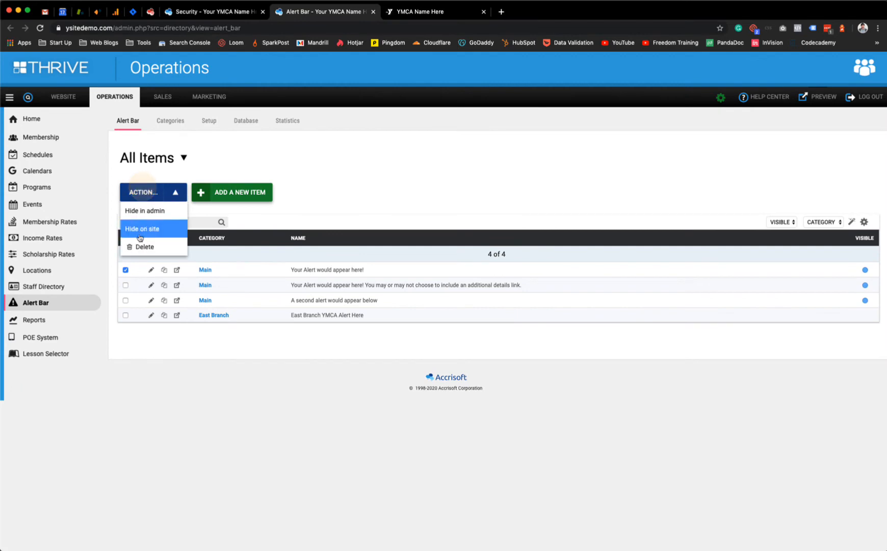
pyautogui.click(355, 177)
pyautogui.click(126, 270)
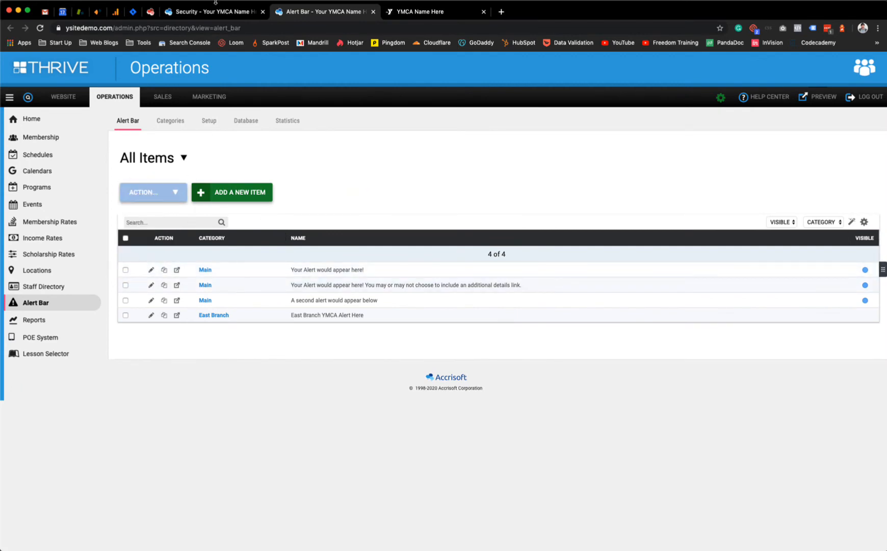
pyautogui.click(217, 11)
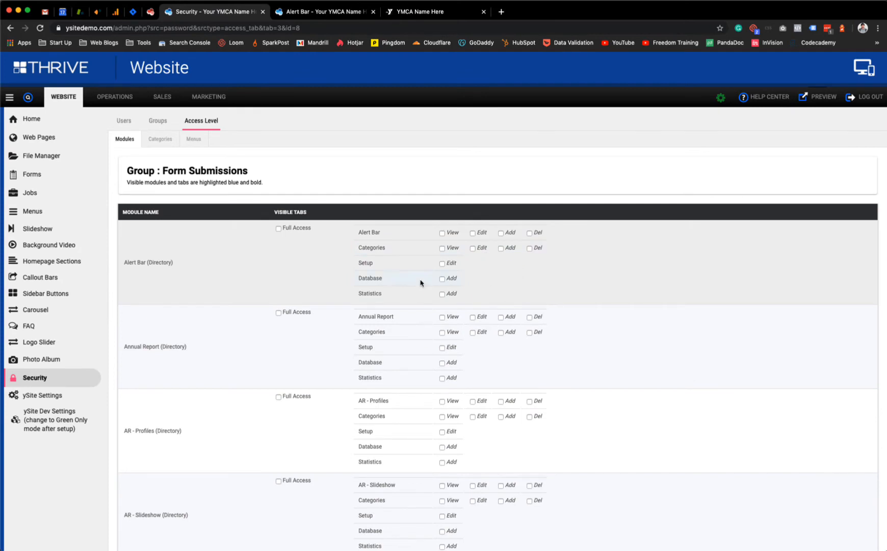
# Step: Allow the group to view and edit Forms Submissions
pyautogui.scroll(-3, 255, 261)
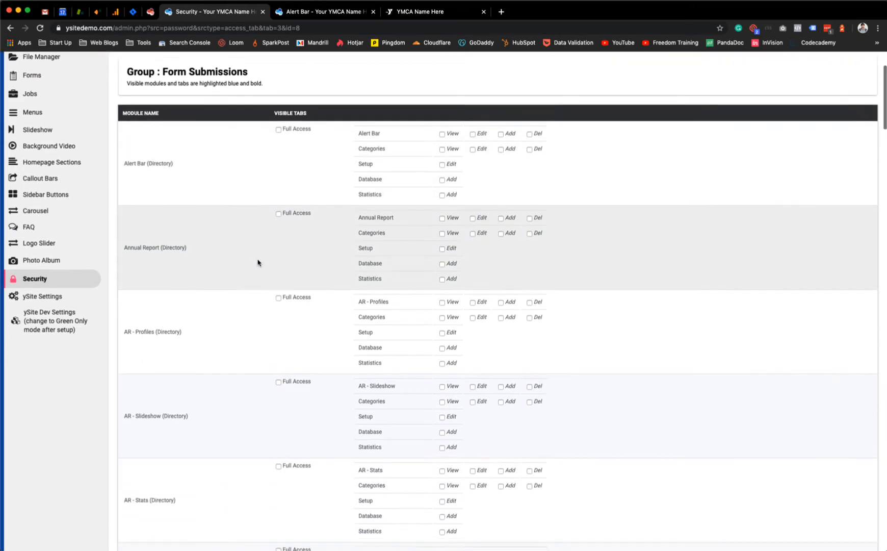
pyautogui.scroll(-4, 257, 263)
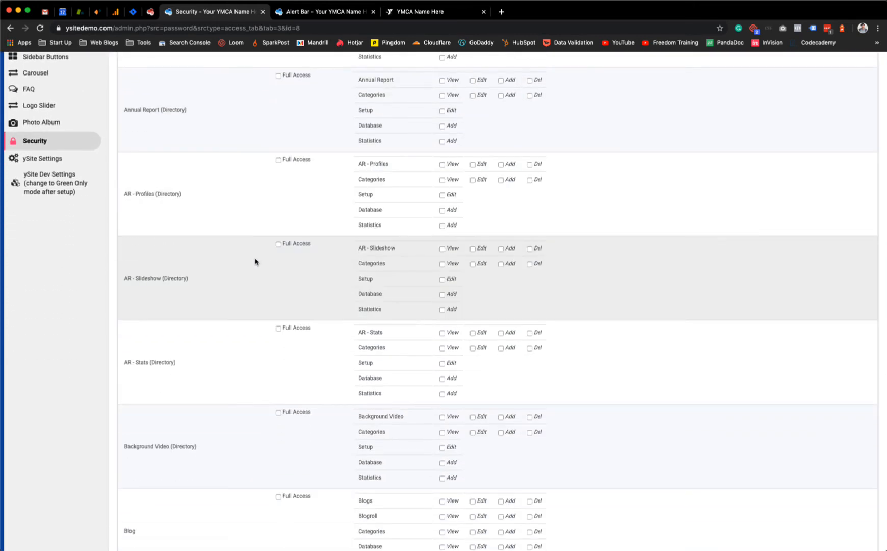
pyautogui.scroll(-15, 255, 261)
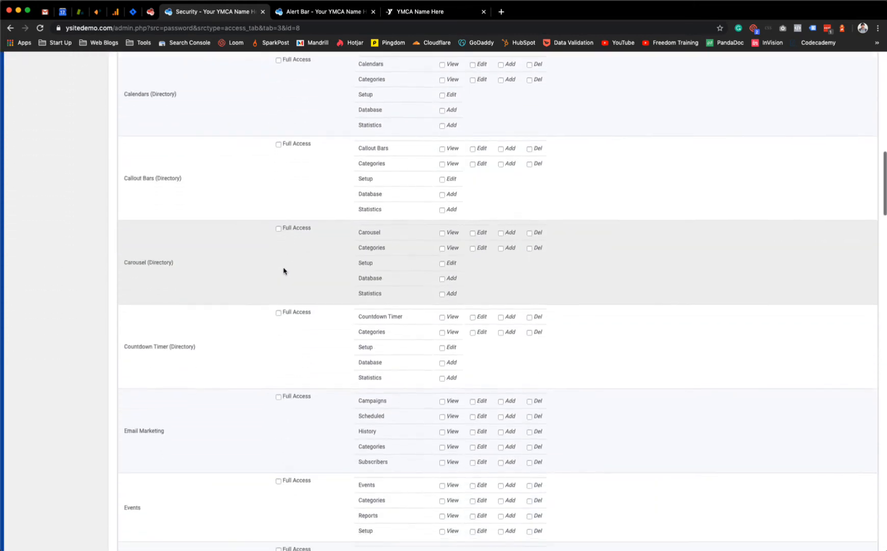
pyautogui.scroll(-8, 285, 271)
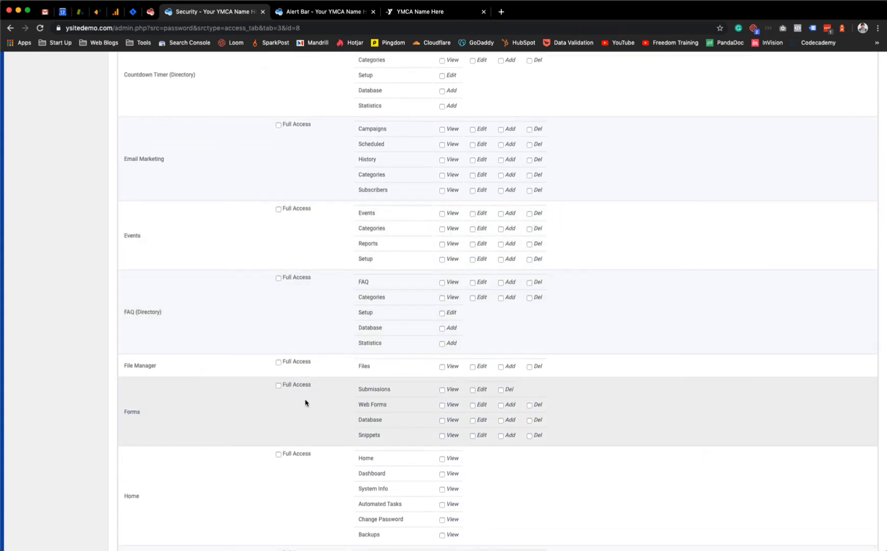
pyautogui.scroll(-2, 308, 401)
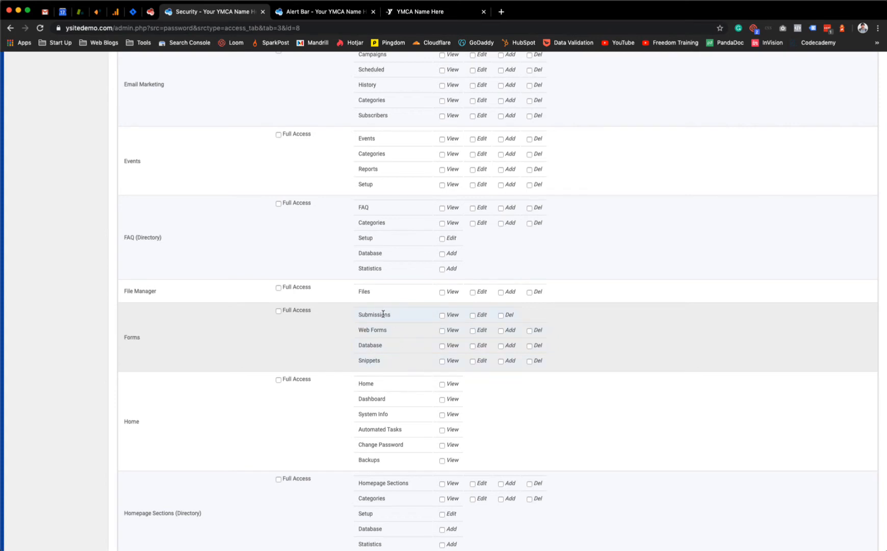
pyautogui.click(442, 315)
pyautogui.click(472, 315)
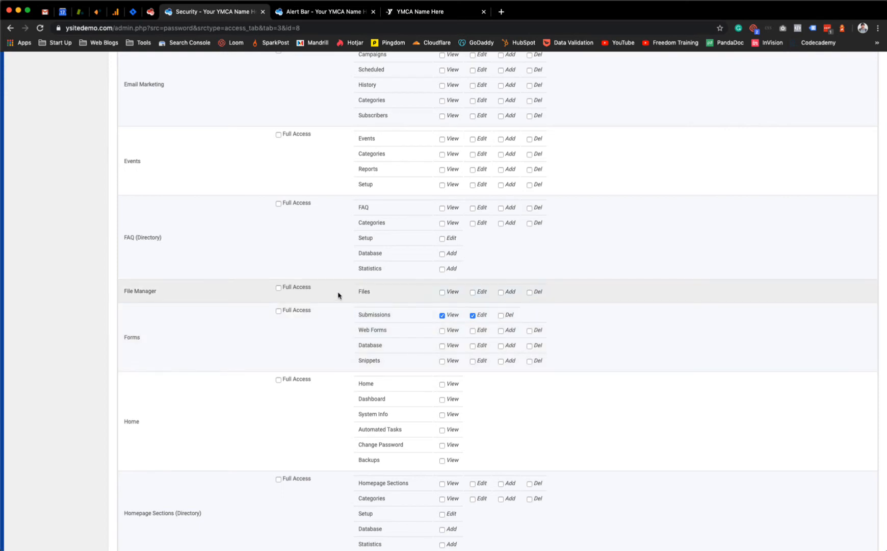
# Step: Compare with the Operations home page, then allow viewing Change Password
pyautogui.scroll(-3, 338, 295)
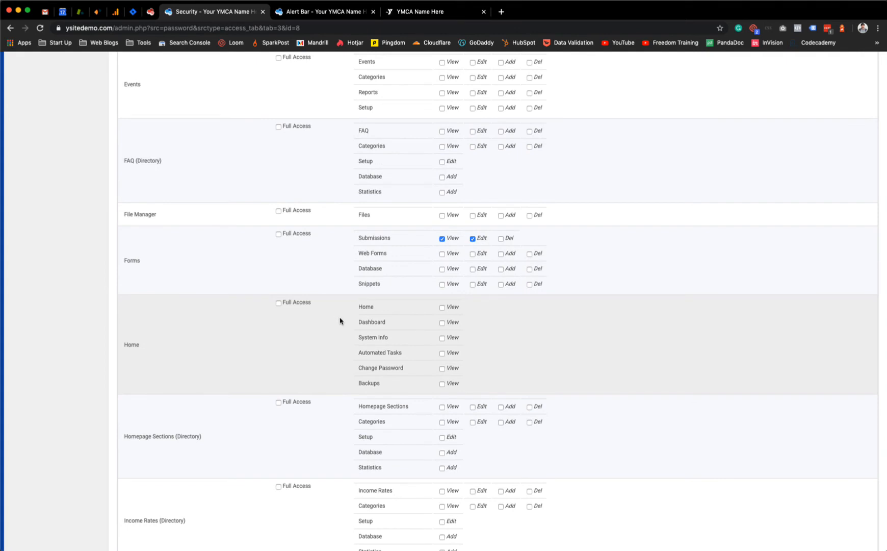
pyautogui.scroll(-1, 341, 321)
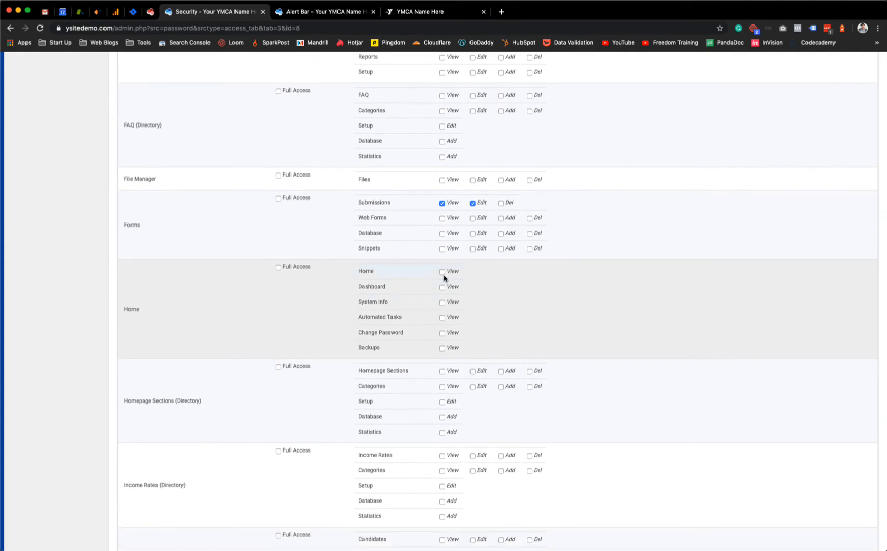
pyautogui.click(321, 11)
pyautogui.click(44, 118)
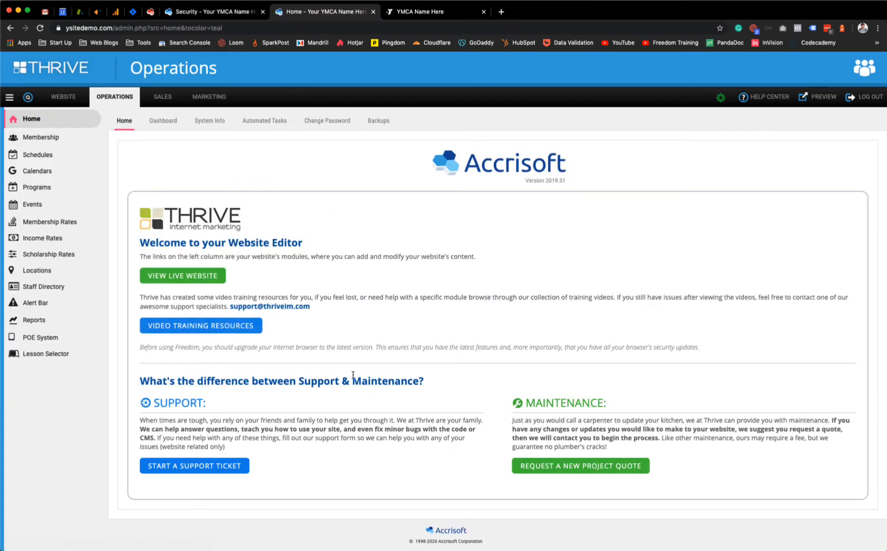
pyautogui.click(217, 11)
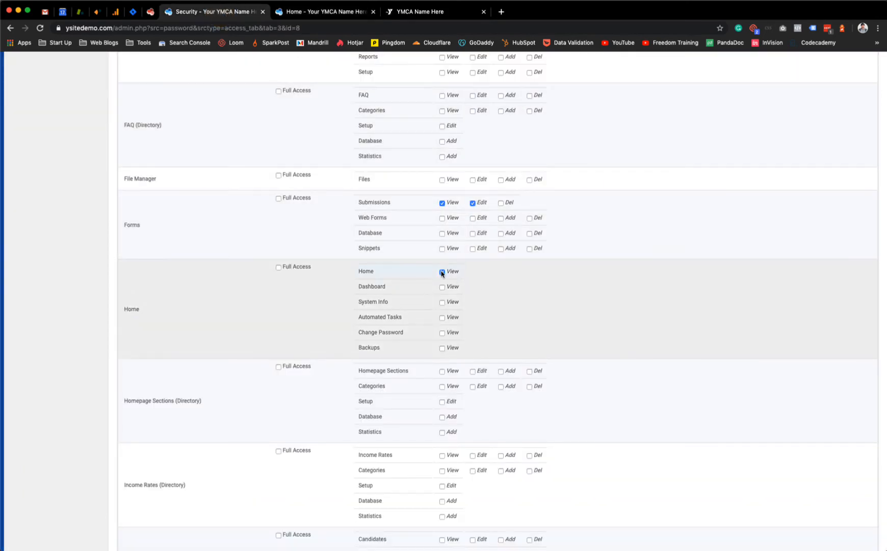
pyautogui.click(442, 333)
# Step: Apply the group's module permissions and go to its category access
pyautogui.scroll(15, 296, 313)
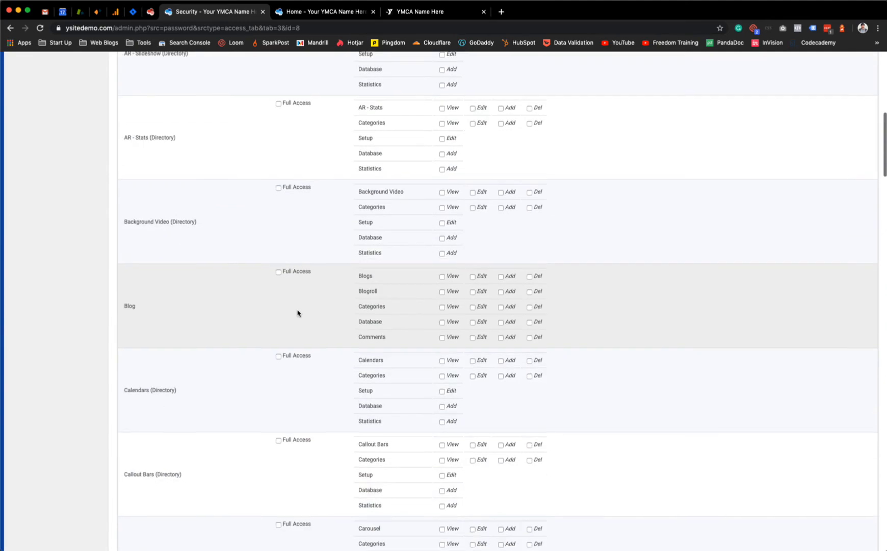
pyautogui.scroll(5, 298, 313)
pyautogui.scroll(-20, 297, 312)
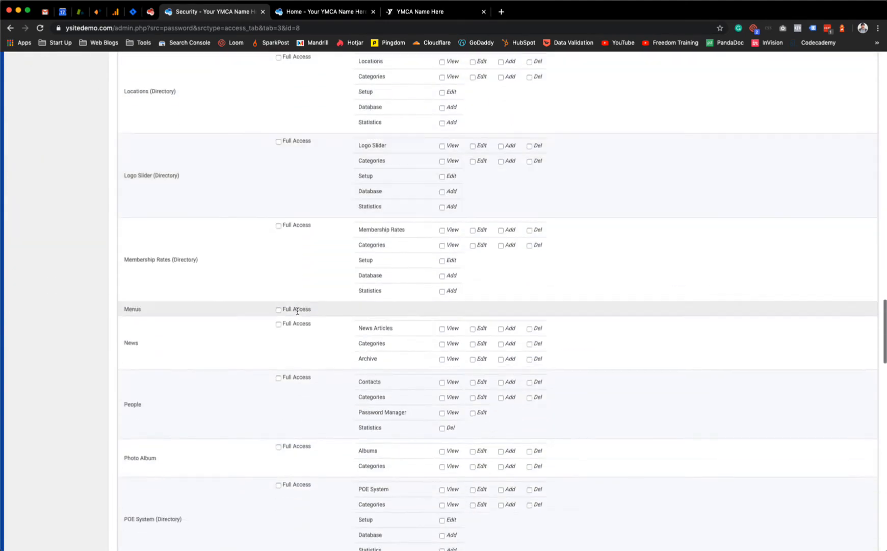
pyautogui.scroll(-20, 298, 311)
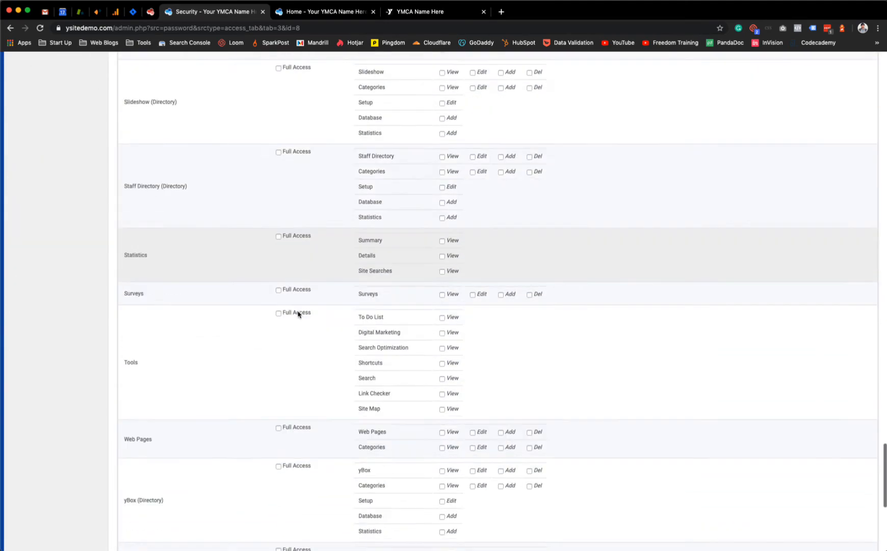
pyautogui.scroll(-10, 297, 313)
pyautogui.click(444, 500)
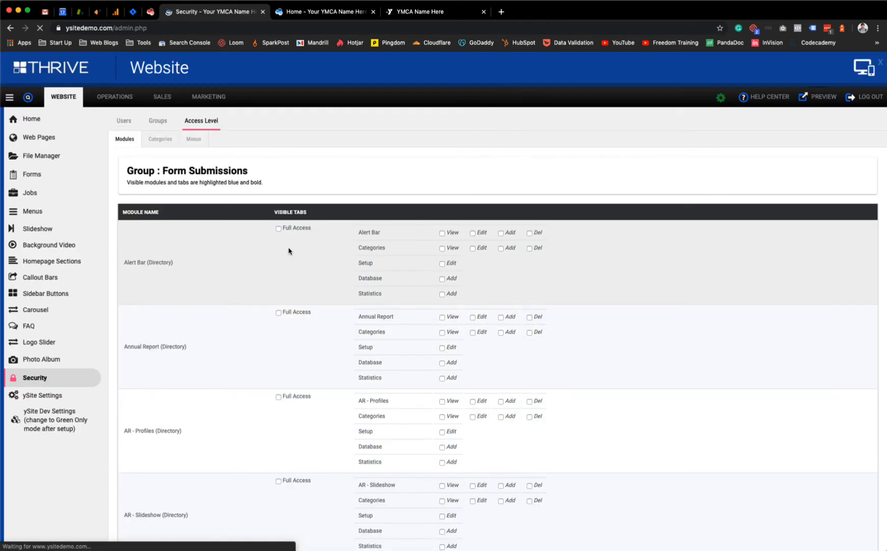
pyautogui.click(167, 145)
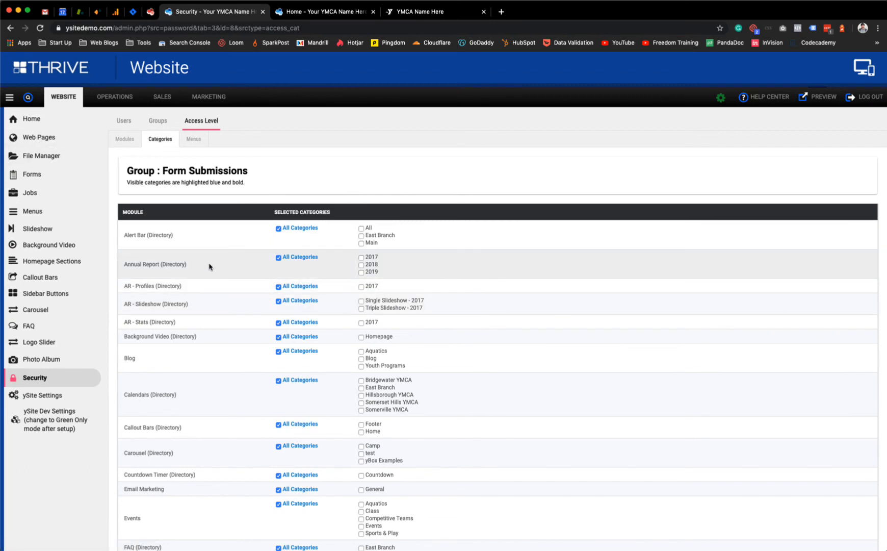
# Step: Swap Web Pages All Categories for Demo West Branch and Demo East Branch Test3
pyautogui.scroll(-15, 244, 320)
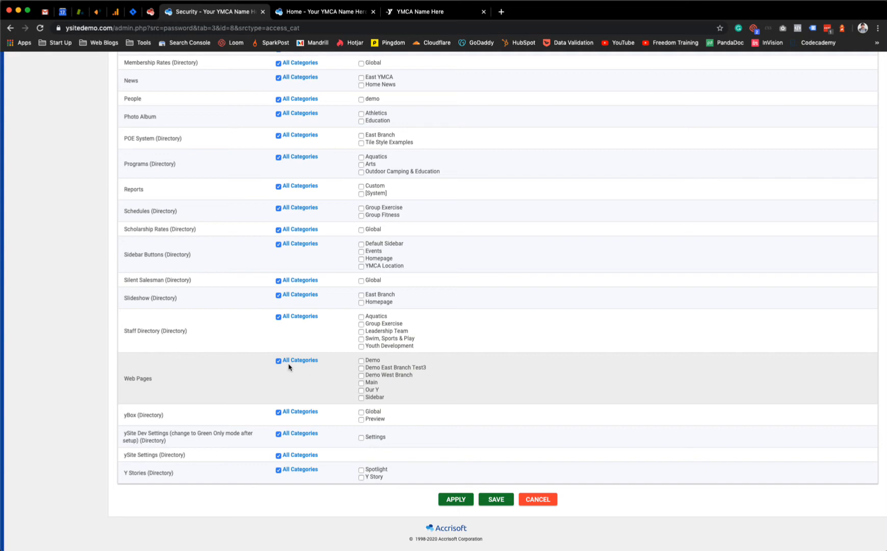
pyautogui.click(278, 361)
pyautogui.click(361, 373)
pyautogui.click(362, 368)
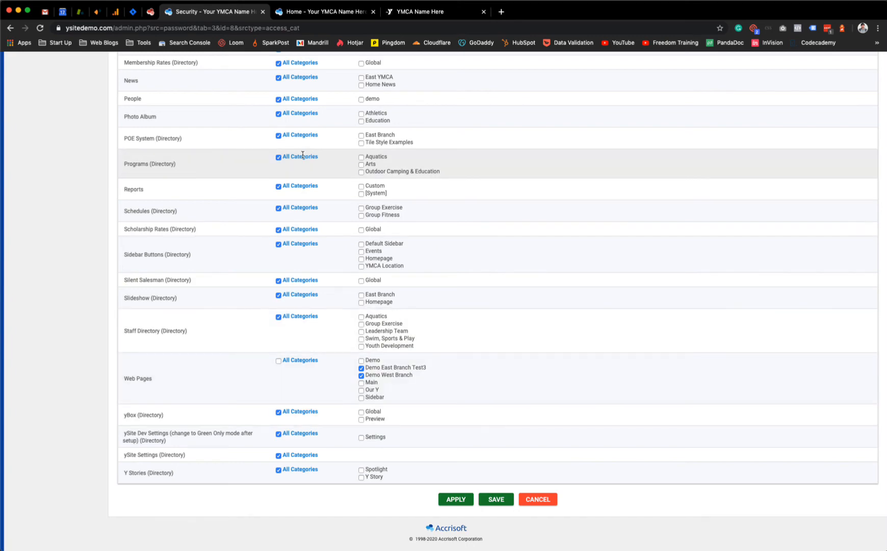
# Step: Clear both Demo categories, re-tick Web Pages All Categories, and save the category permissions
pyautogui.scroll(20, 302, 154)
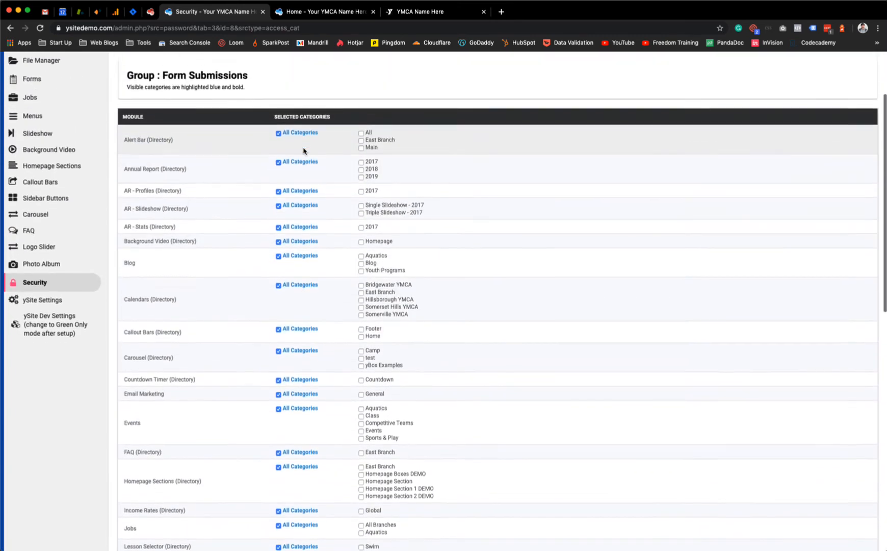
pyautogui.scroll(-20, 286, 218)
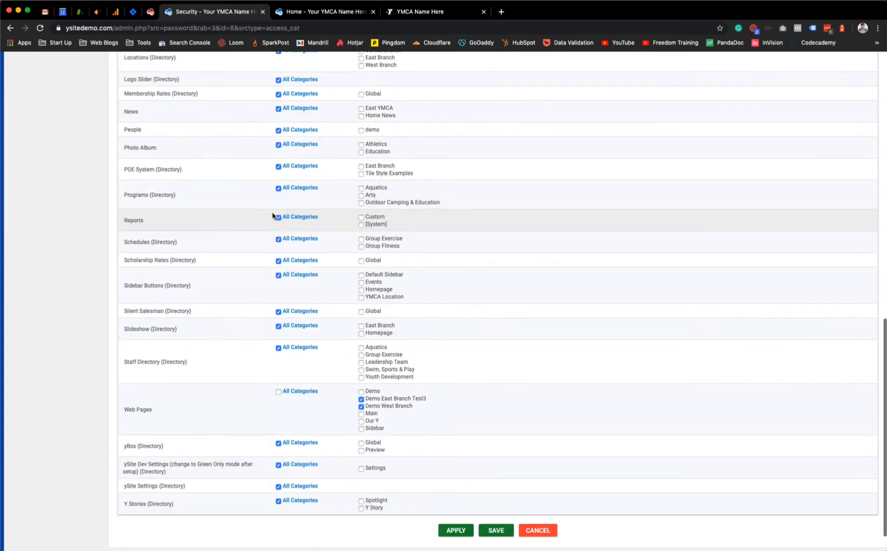
pyautogui.scroll(-2, 320, 261)
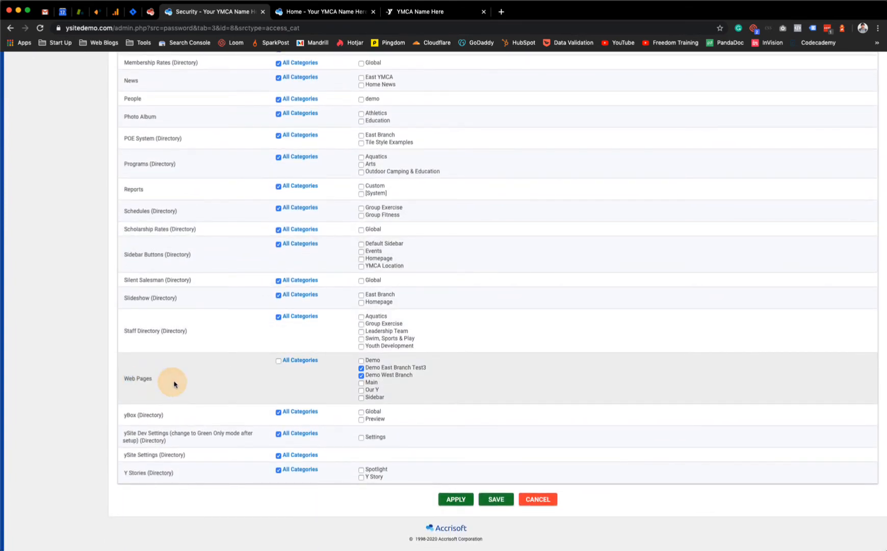
pyautogui.scroll(5, 172, 385)
pyautogui.scroll(15, 181, 300)
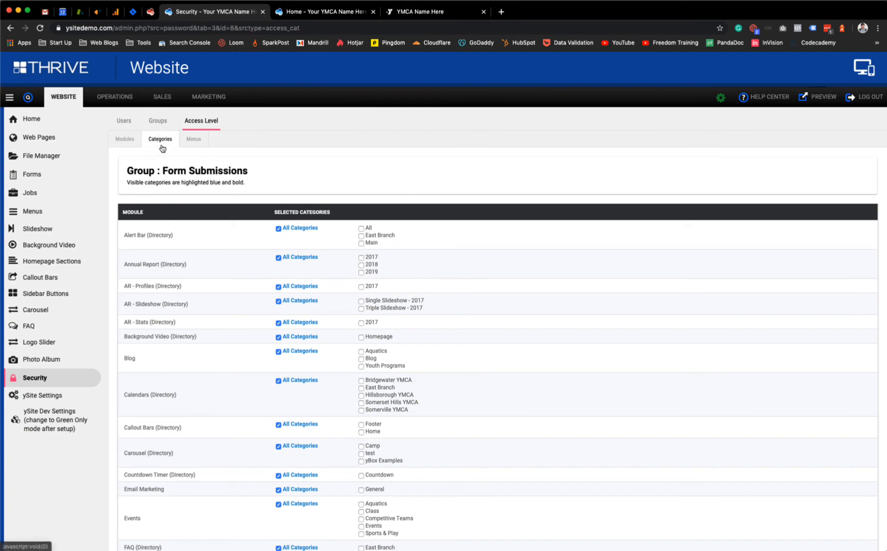
pyautogui.scroll(-20, 188, 262)
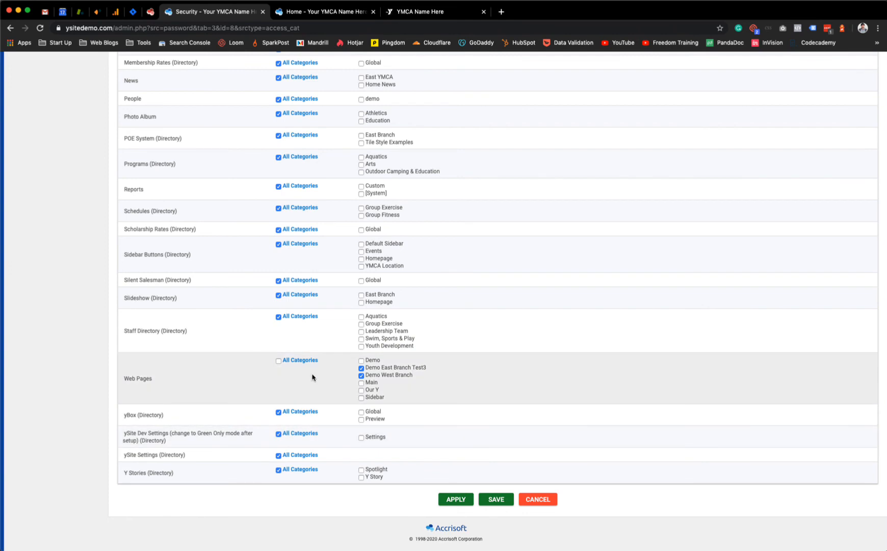
pyautogui.click(362, 375)
pyautogui.click(361, 368)
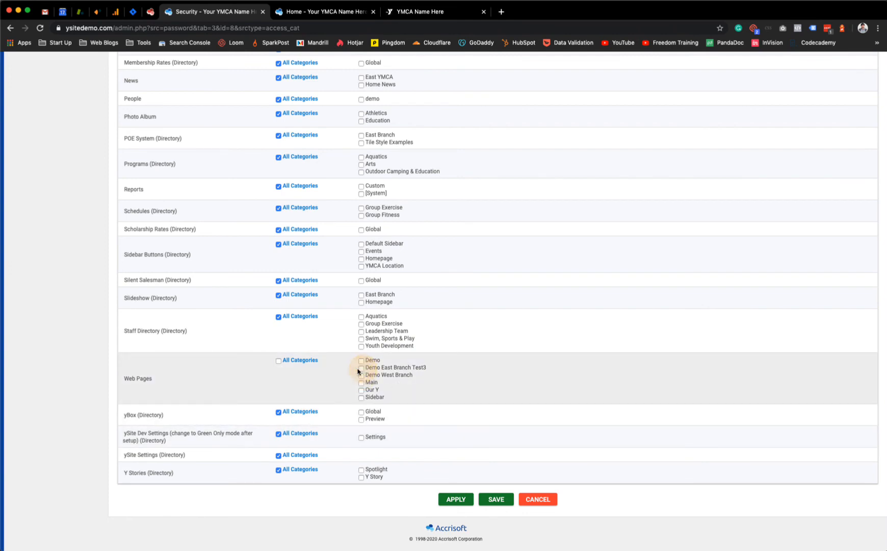
pyautogui.click(279, 361)
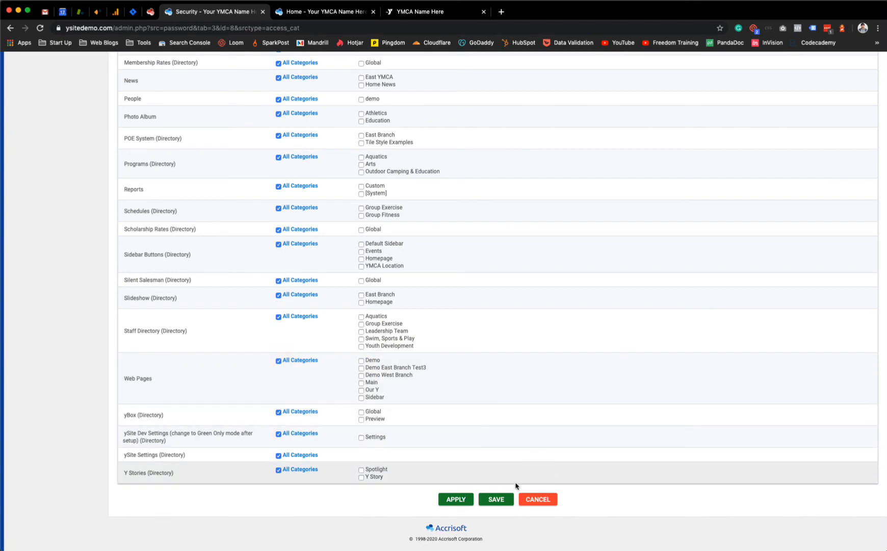
pyautogui.click(492, 498)
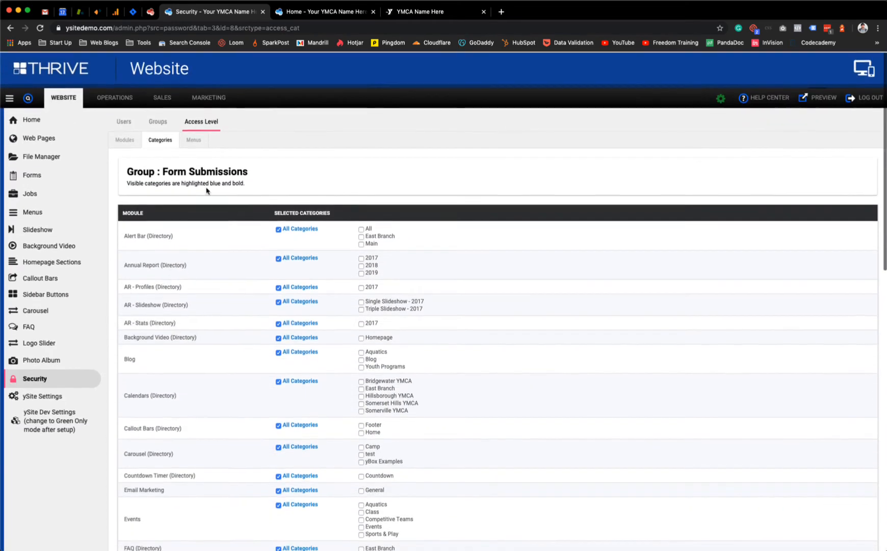
pyautogui.click(193, 140)
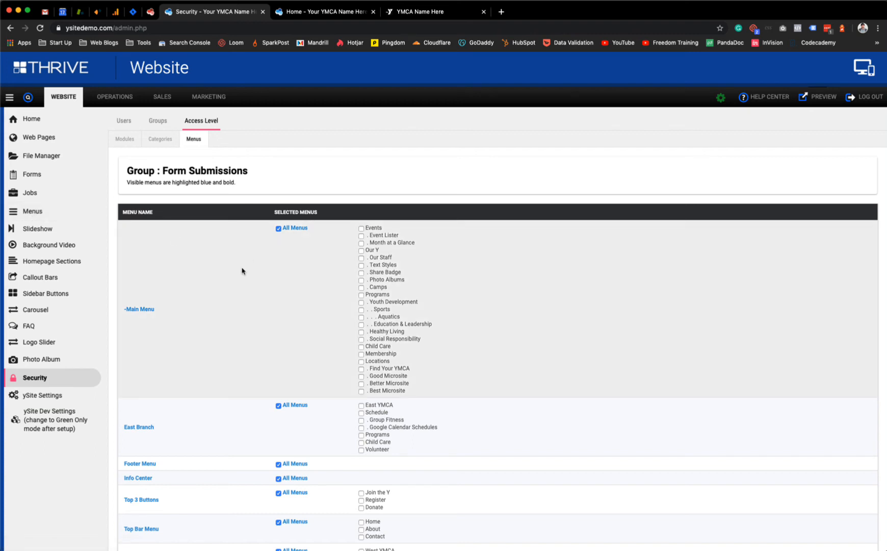
# Step: Toggle Main Menu's All Menus off and back on, leaving every menu allowed
pyautogui.scroll(-1, 266, 306)
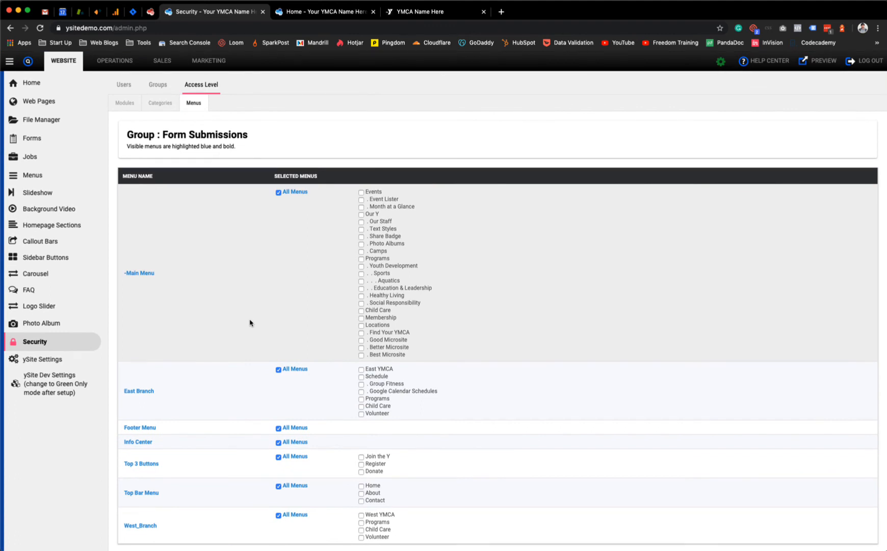
pyautogui.scroll(-1, 289, 273)
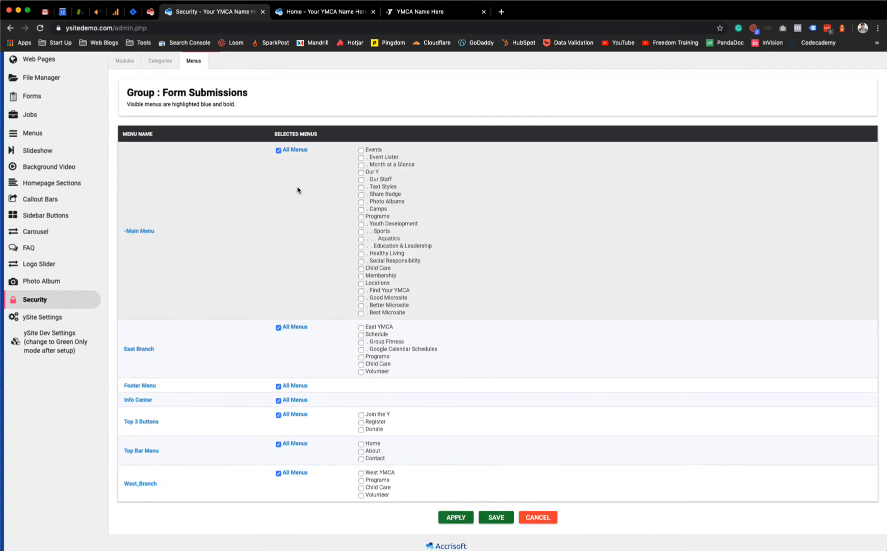
pyautogui.click(278, 151)
pyautogui.click(278, 151)
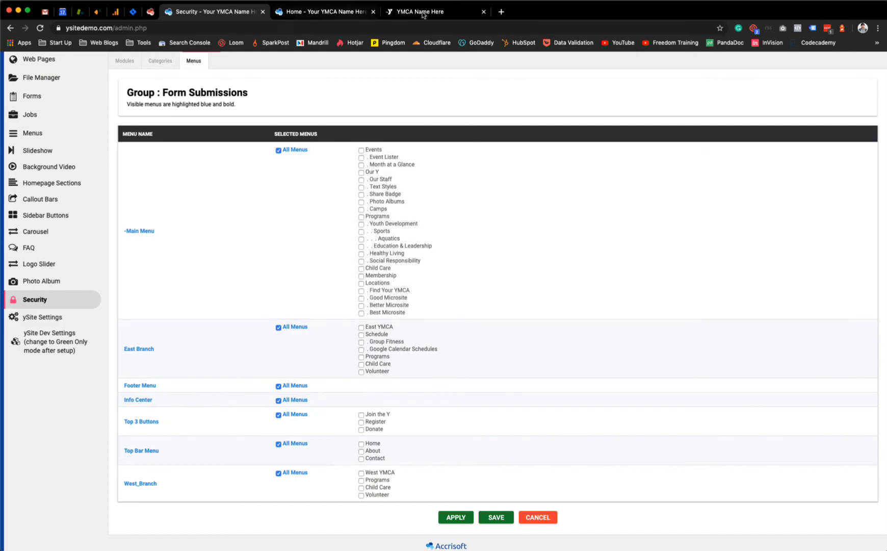
# Step: Check the live site's menus, then uncheck All Menus for Main Menu
pyautogui.click(403, 11)
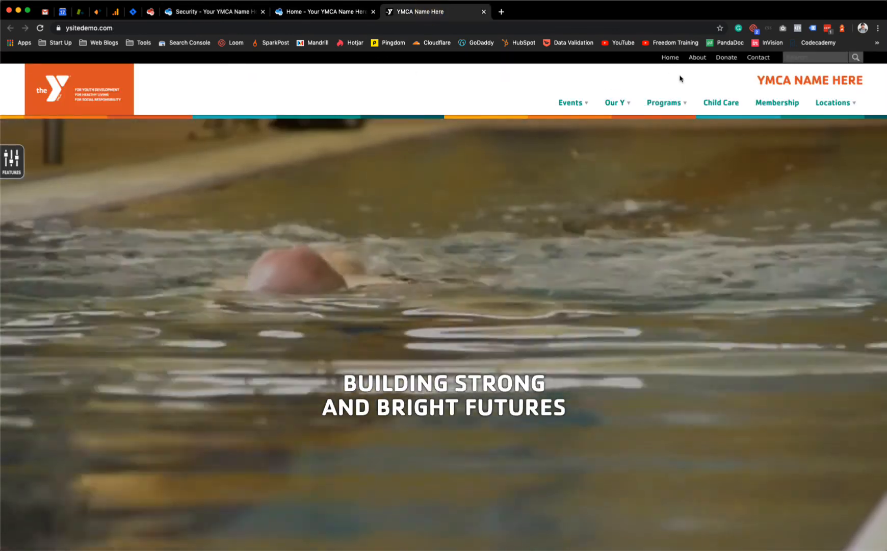
pyautogui.moveTo(671, 102)
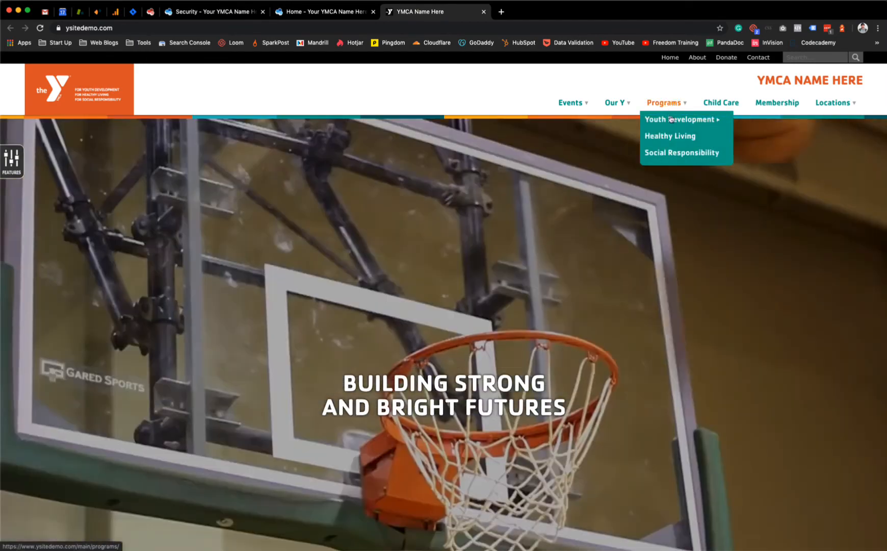
pyautogui.moveTo(709, 119)
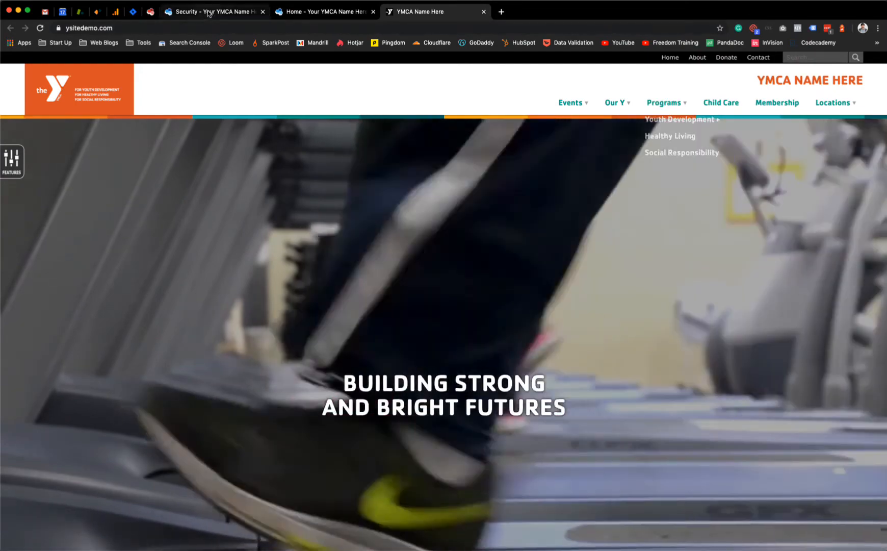
pyautogui.click(205, 12)
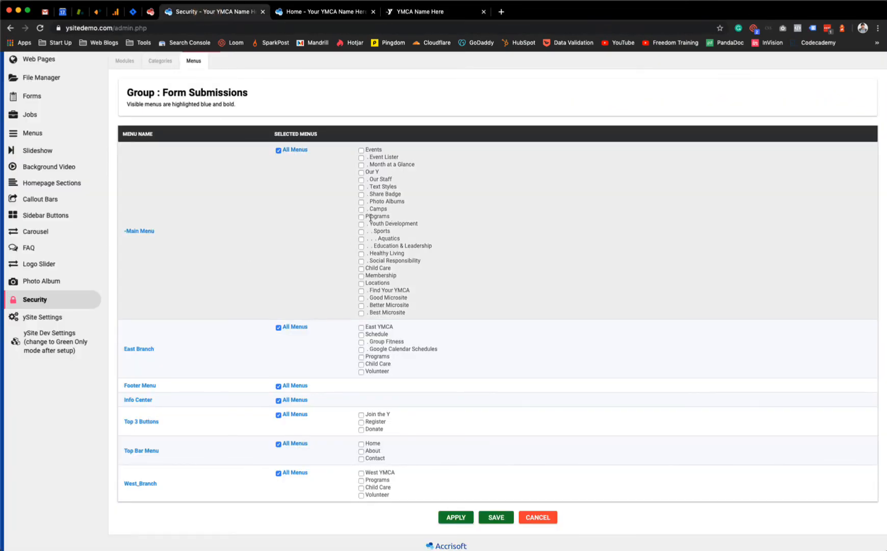
pyautogui.click(278, 150)
# Step: Look again at the live site's Programs menu for reference
pyautogui.click(321, 11)
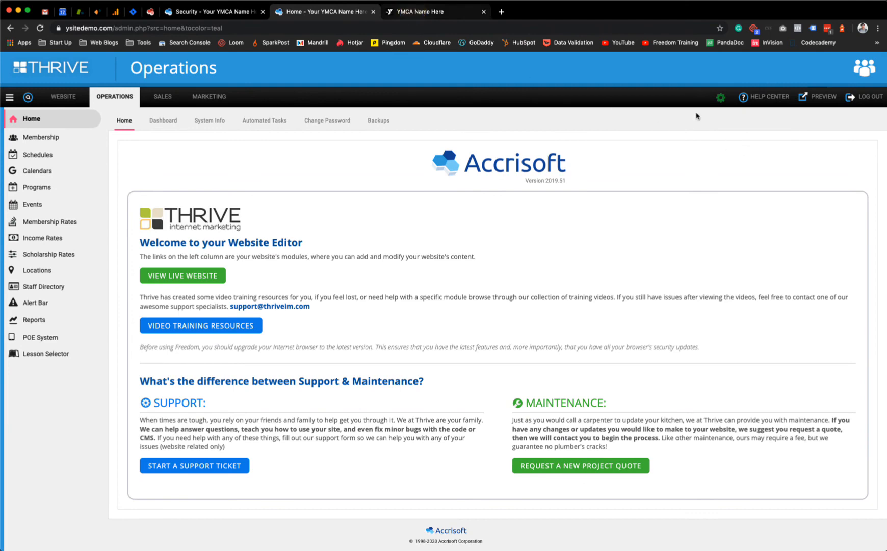
pyautogui.click(418, 11)
pyautogui.moveTo(684, 120)
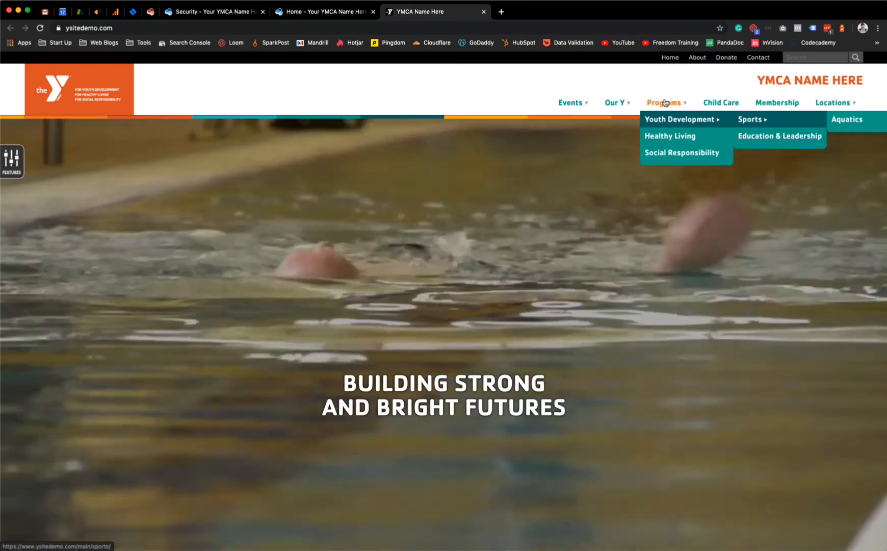
pyautogui.click(322, 12)
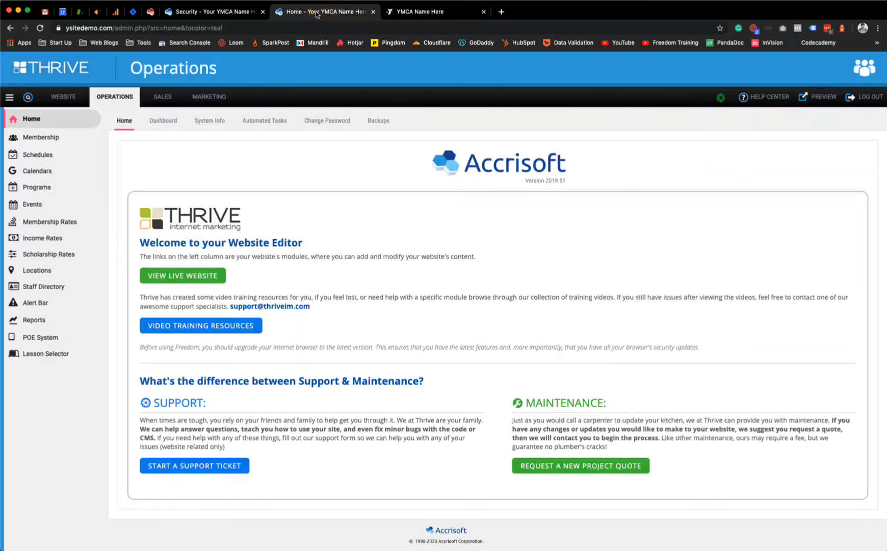
pyautogui.click(239, 11)
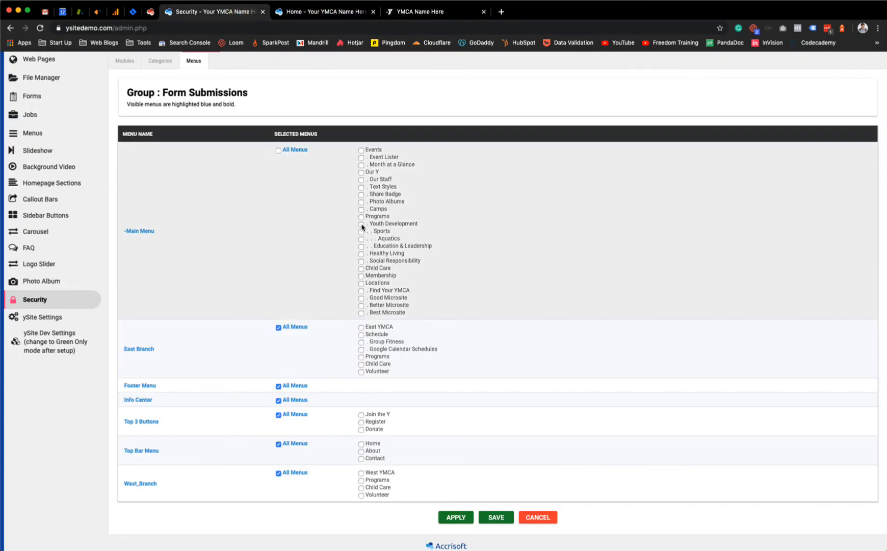
# Step: Tick Youth Development, Sports and Aquatics under Main Menu, verifying against the live site
pyautogui.click(362, 225)
pyautogui.click(361, 232)
pyautogui.click(361, 239)
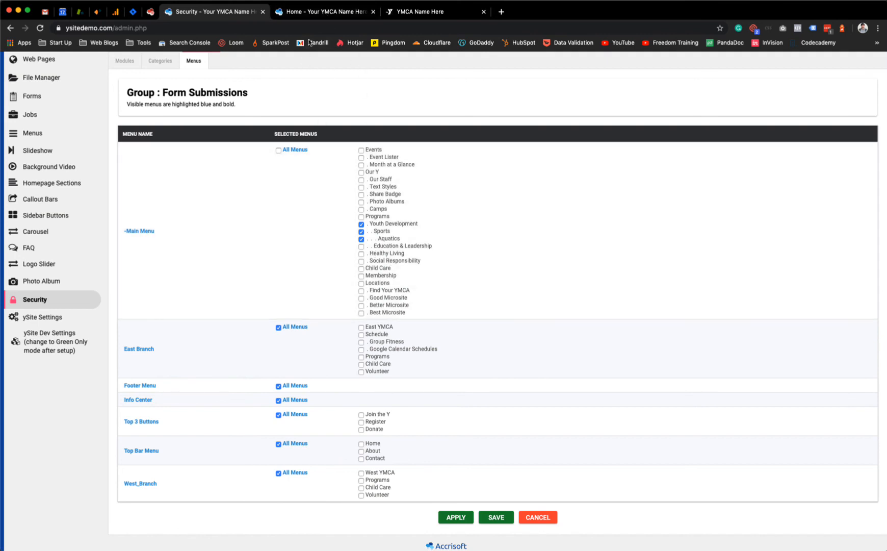
pyautogui.click(309, 18)
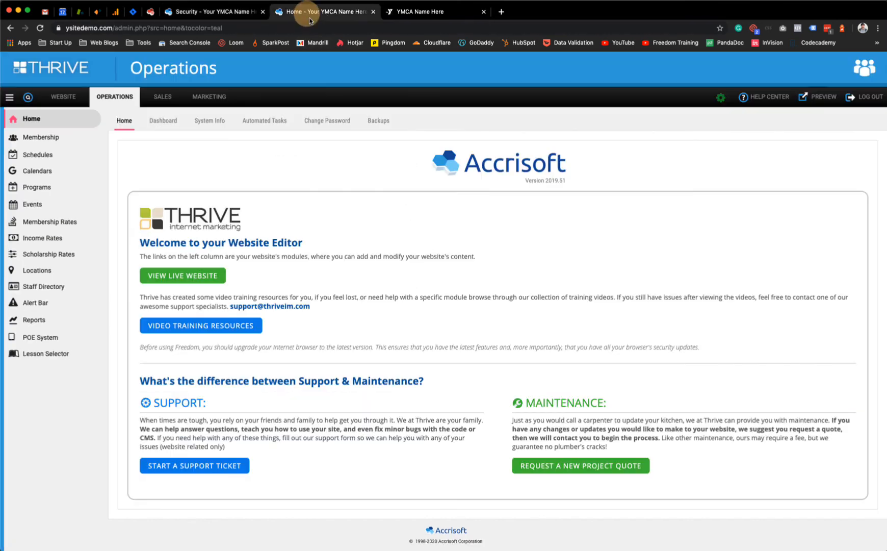
pyautogui.click(420, 11)
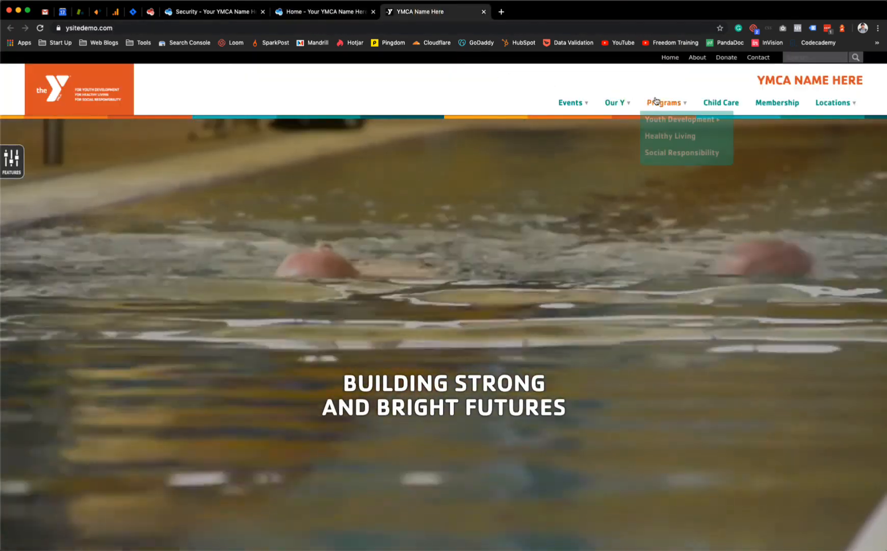
pyautogui.moveTo(682, 125)
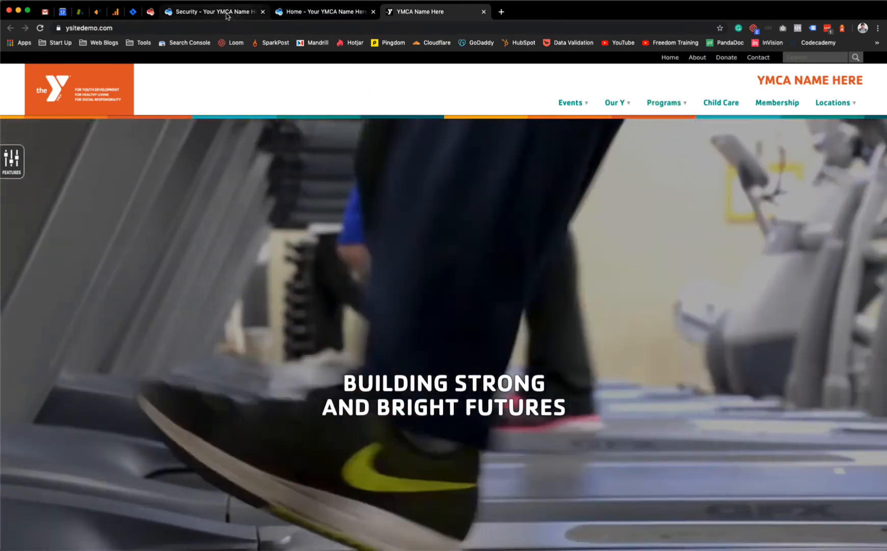
pyautogui.click(217, 11)
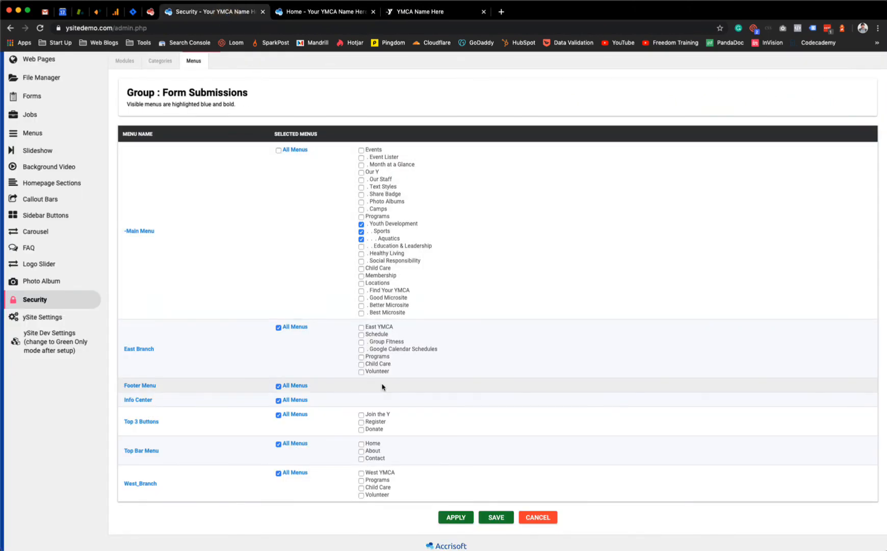
# Step: Clear Youth Development, Sports and Aquatics, tick All Menus under Main Menu, and save the group's permissions
pyautogui.click(362, 225)
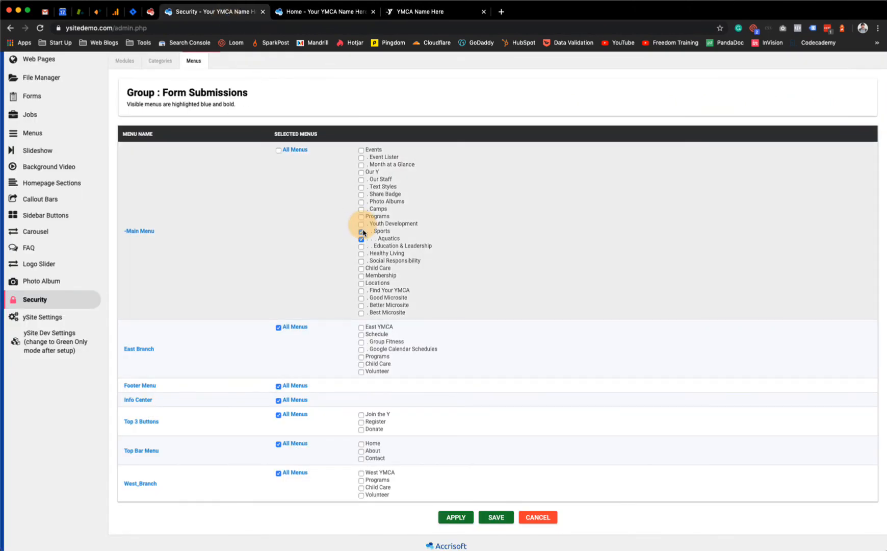
pyautogui.click(362, 232)
pyautogui.click(362, 239)
pyautogui.click(279, 151)
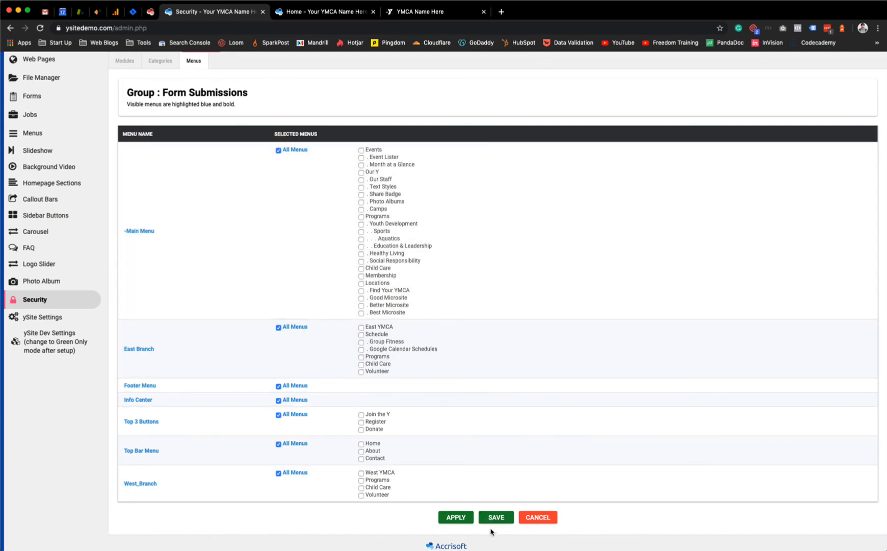
pyautogui.click(489, 519)
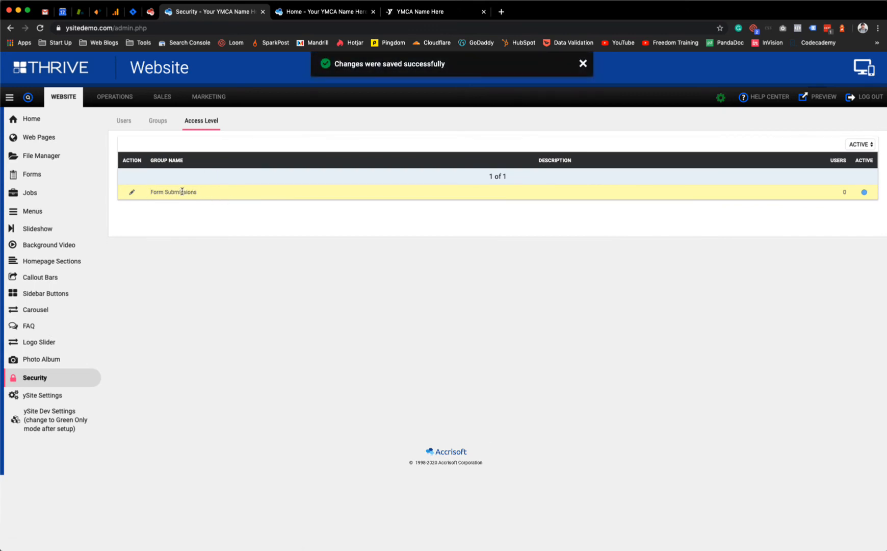
pyautogui.click(125, 121)
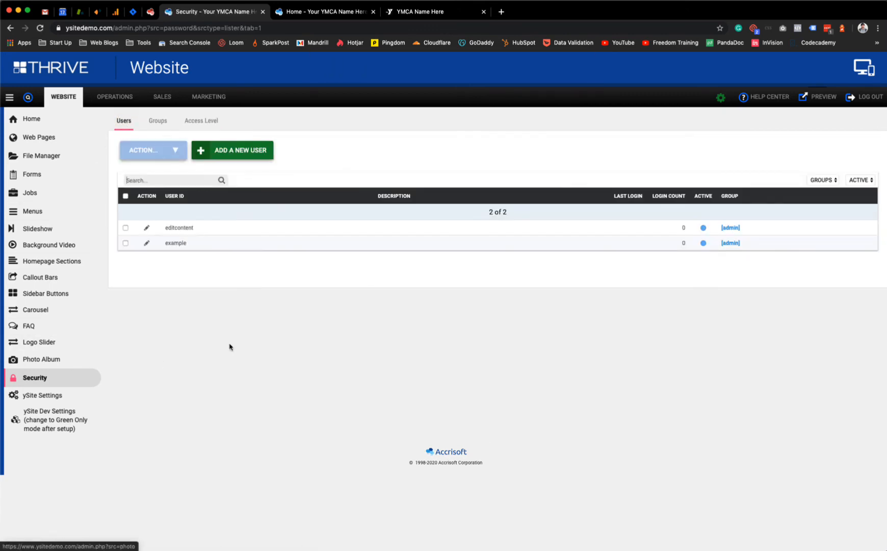
# Step: Change the 'example' user's group from admin to Form Submissions and save, declining the password-manager prompt
pyautogui.click(146, 243)
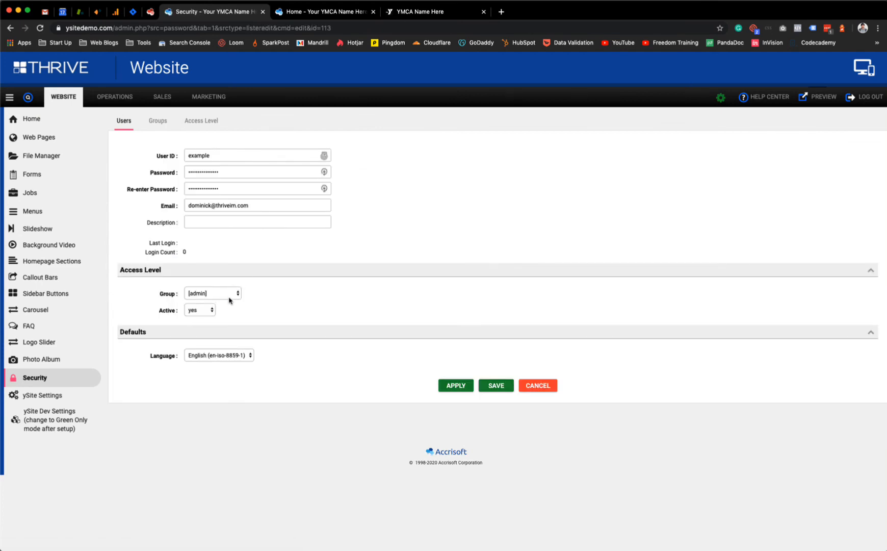
pyautogui.click(229, 294)
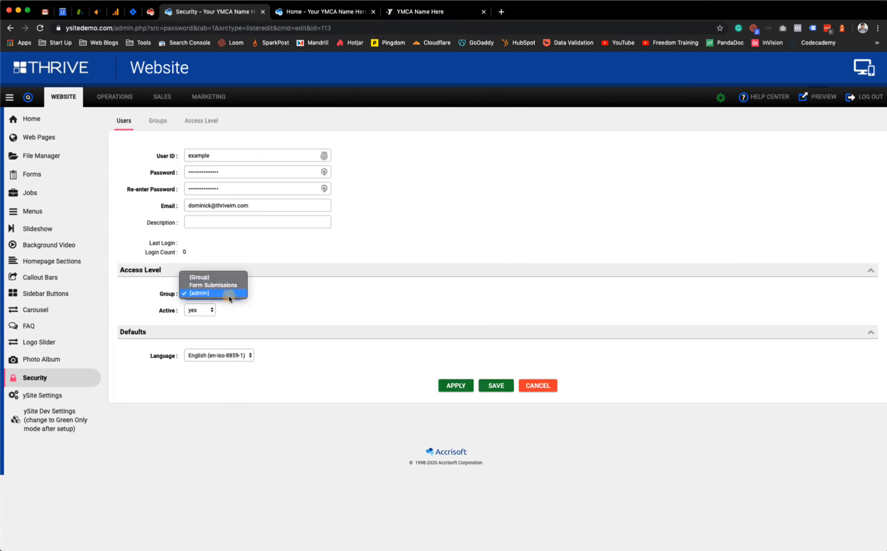
pyautogui.click(217, 285)
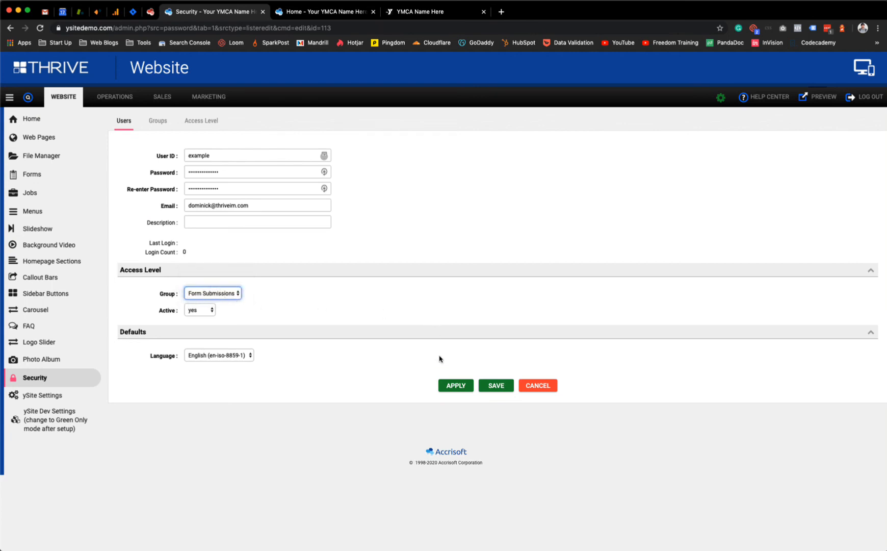
pyautogui.click(494, 390)
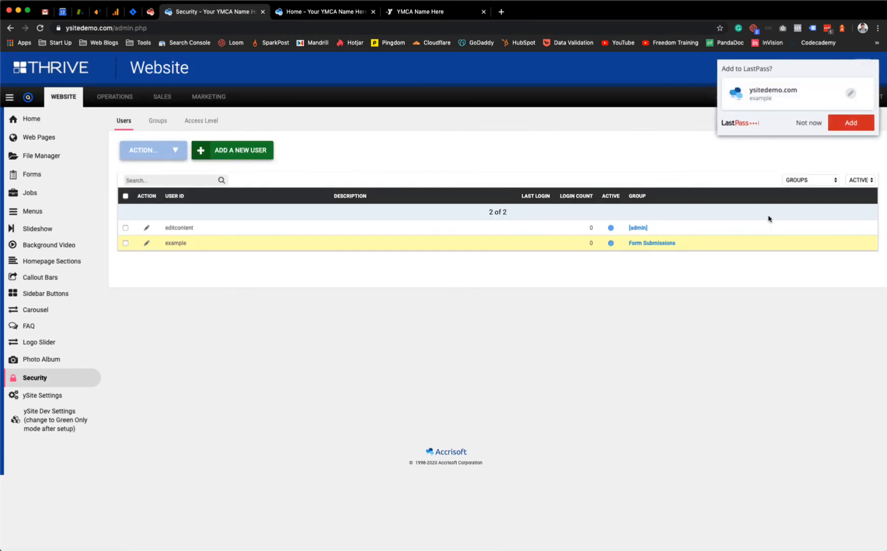
pyautogui.click(803, 125)
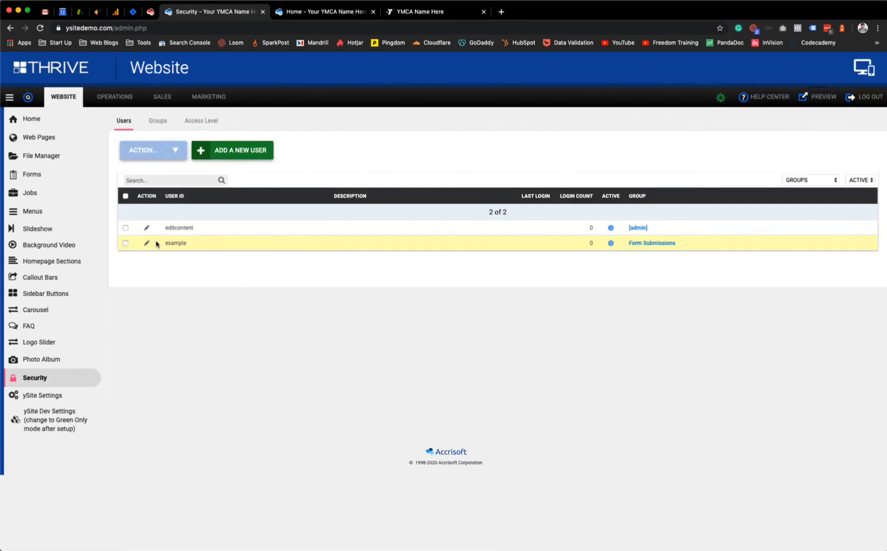